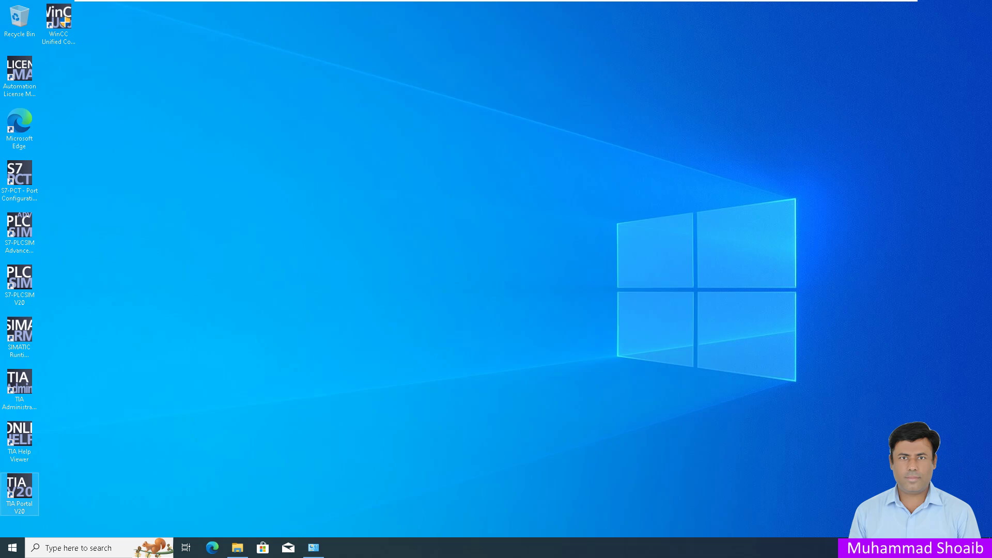
Launch TIA Portal V20 and create a new project named My1stProject
left_click(19, 488)
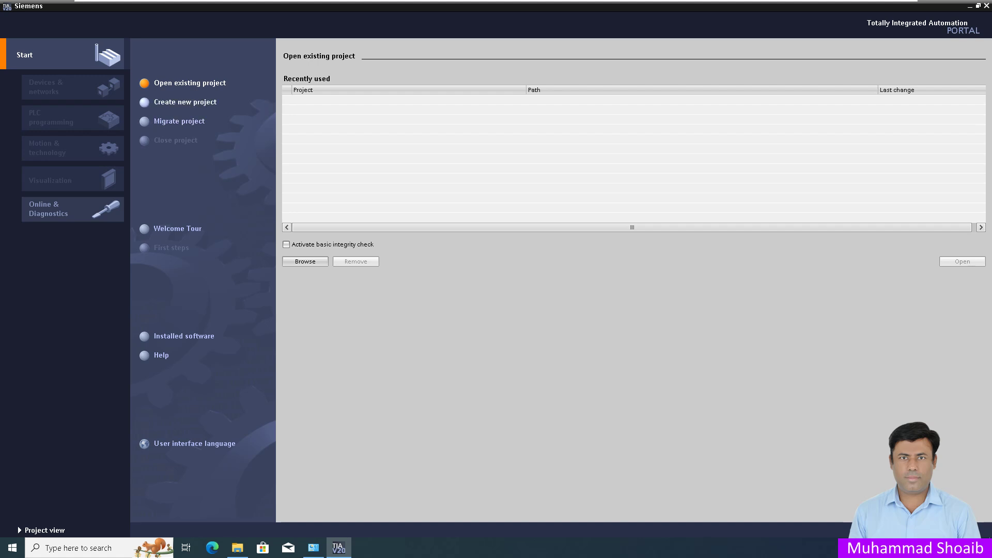
left_click(184, 101)
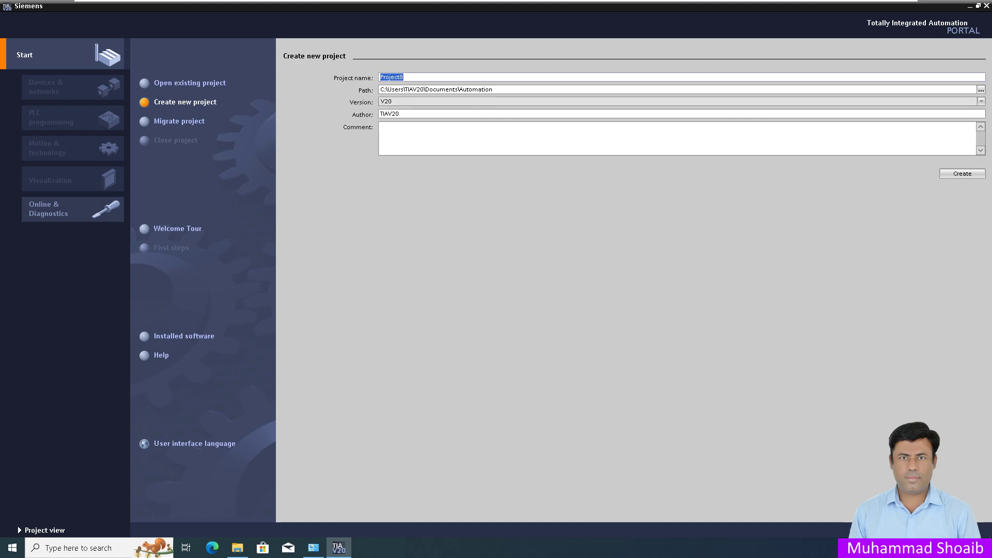
type("My1")
key("BackSpace")
type("1stProject")
left_click(962, 173)
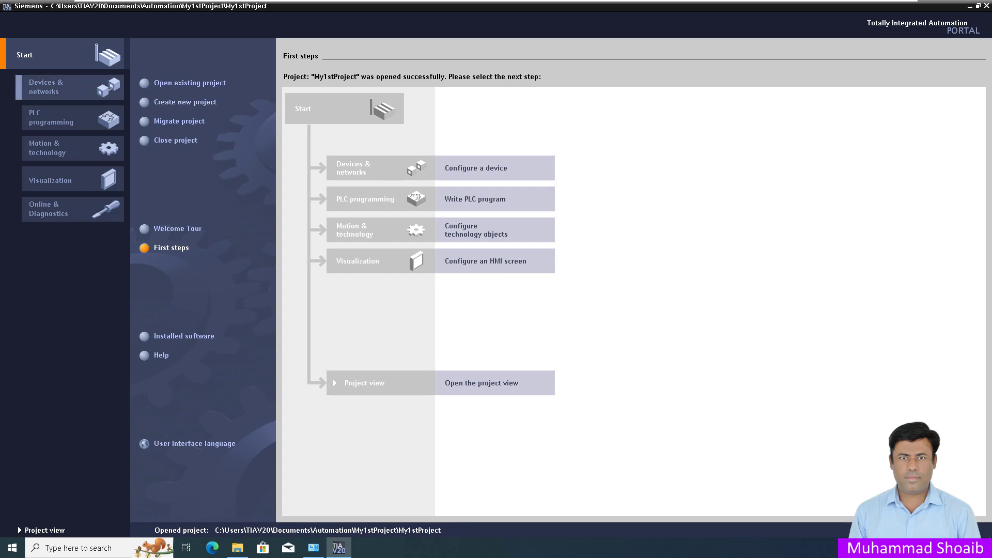
Go to Devices & networks and start adding a new device
left_click(62, 87)
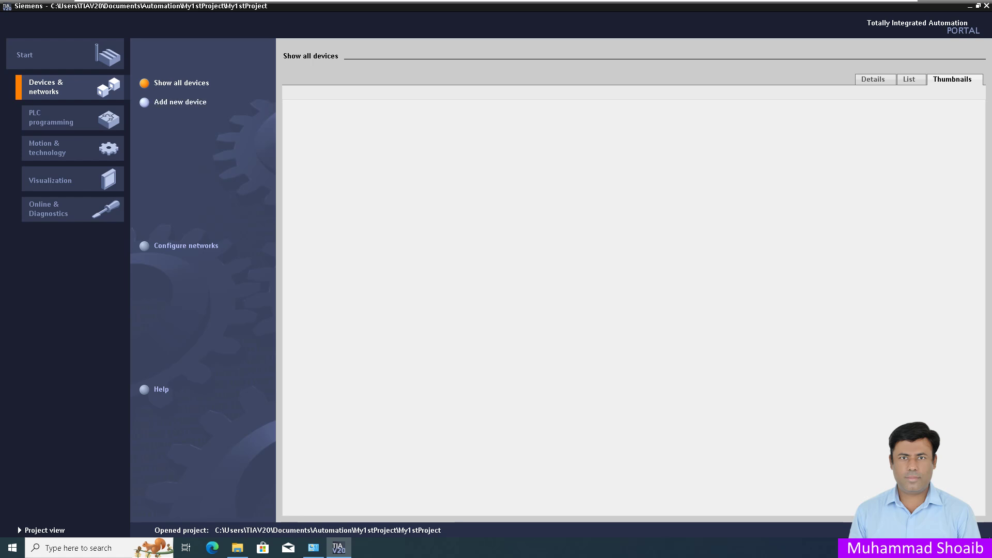
left_click(178, 102)
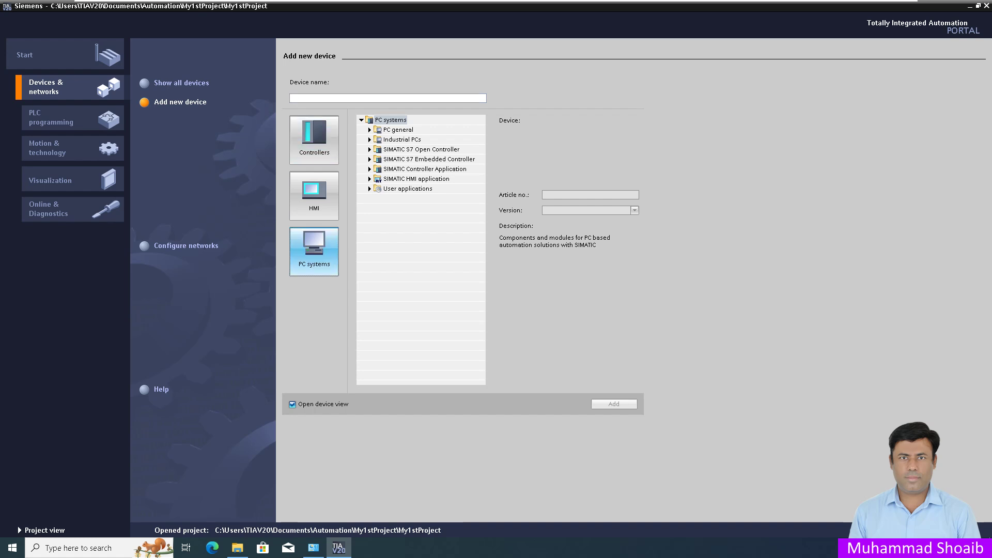
Add a SIMATIC WinCC Unified PC from SIMATIC HMI application as PC-System_1 with HMI_RT_1
left_click(416, 179)
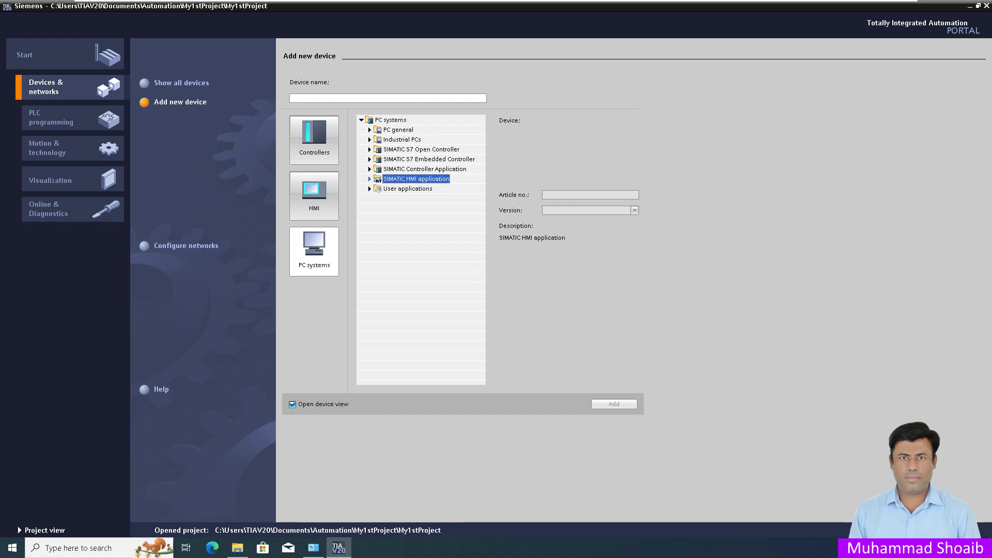
key("Right")
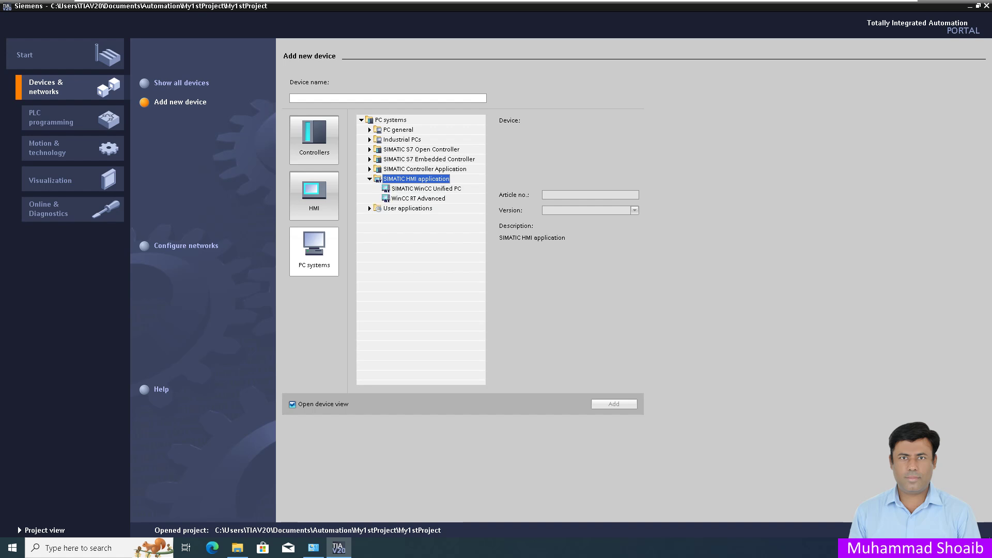
key("Down")
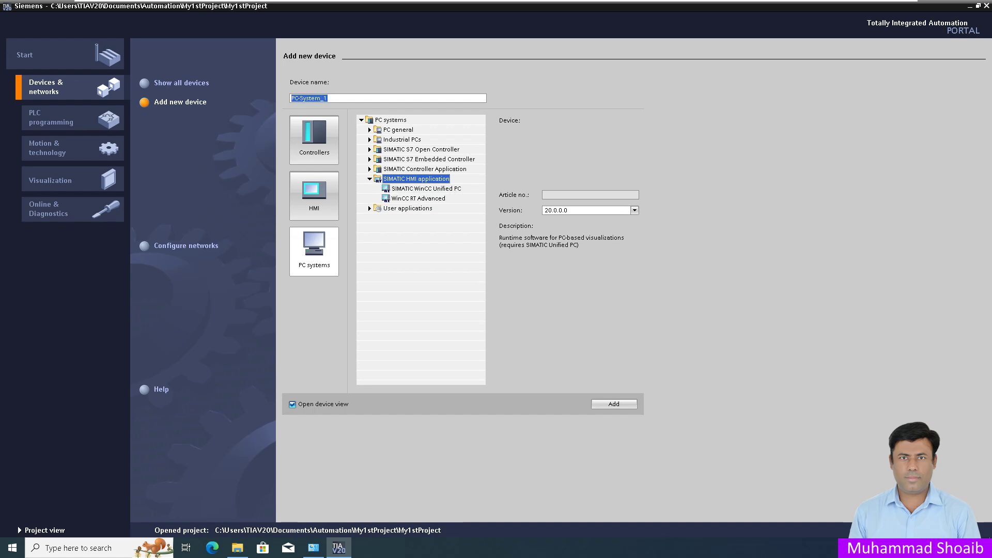
key("Return")
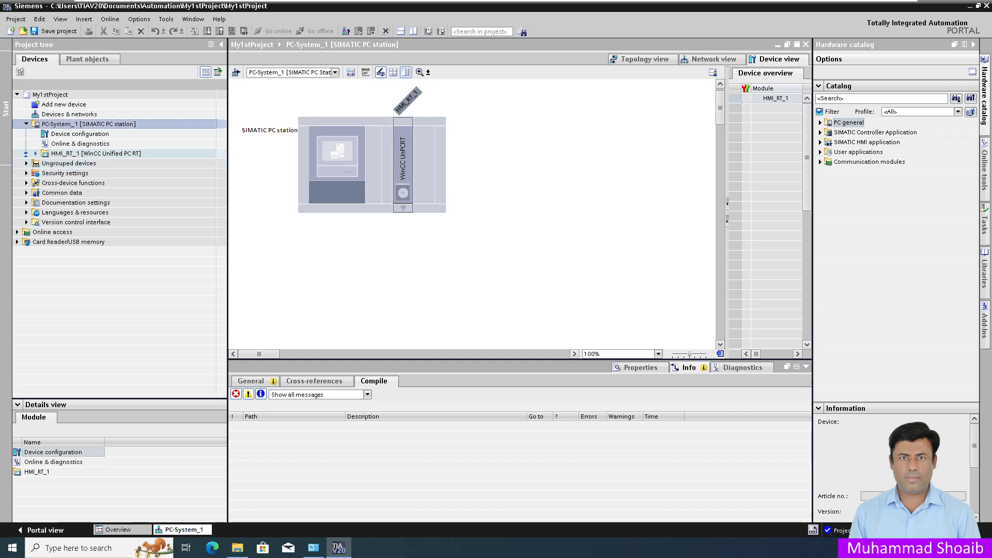
Add a new screen, Screen_1, under HMI_RT_1's Screens folder
left_click(35, 153)
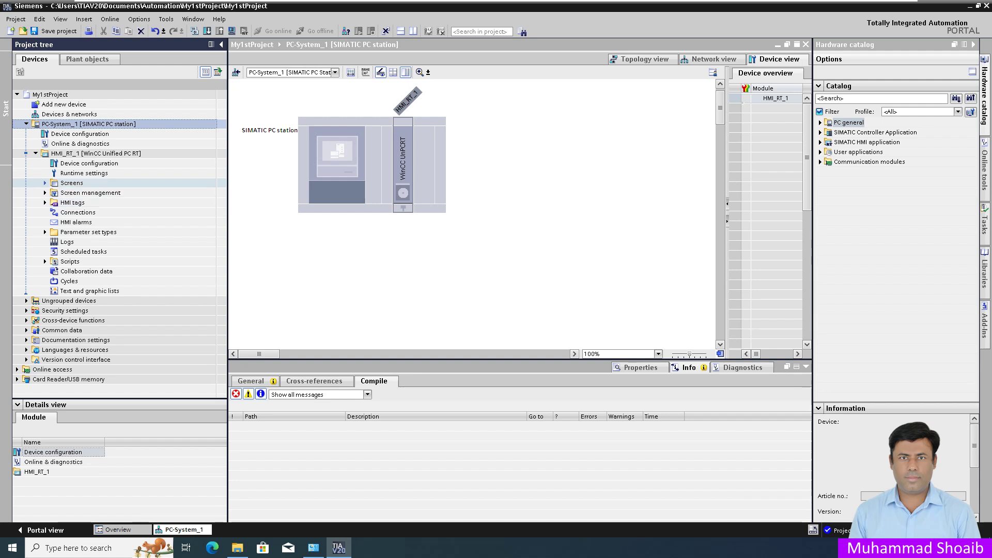
left_click(45, 183)
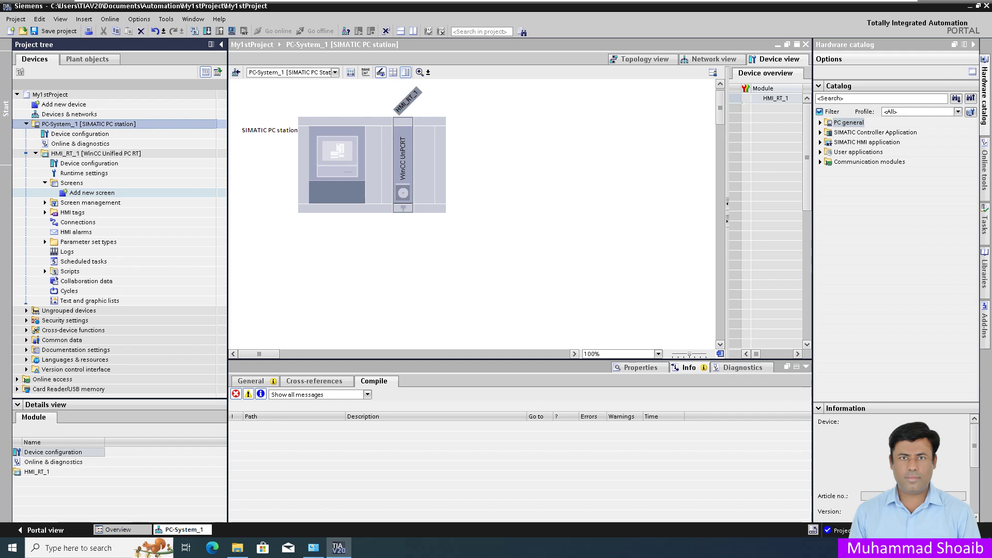
left_click(91, 192)
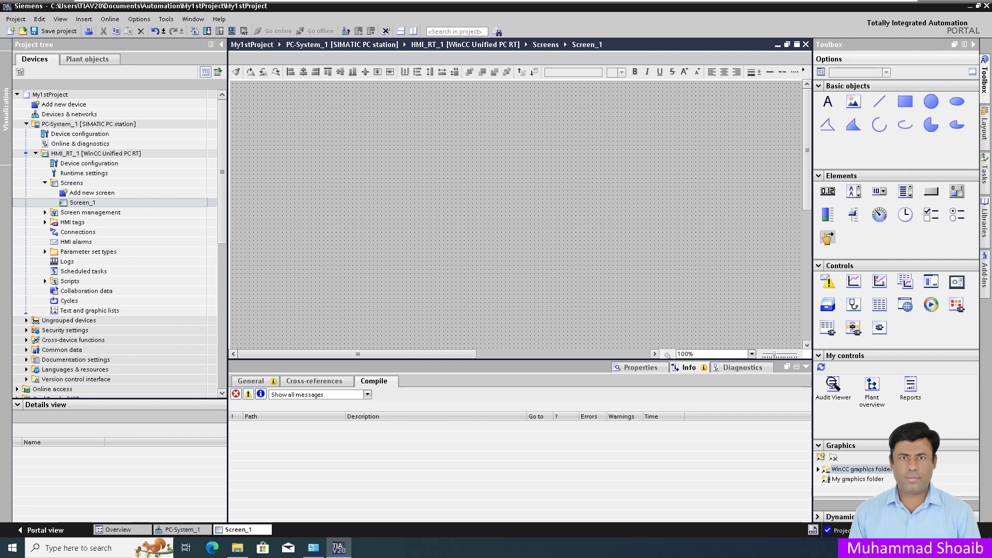
Place a title text 'CONTROL SYSTEM GURU' near the top of Screen_1
left_click(827, 101)
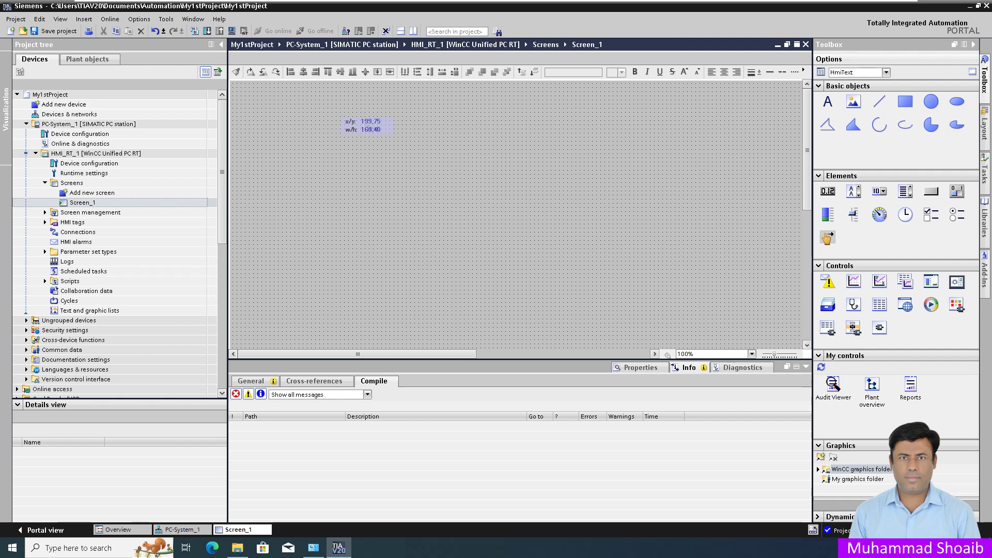
left_click(365, 125)
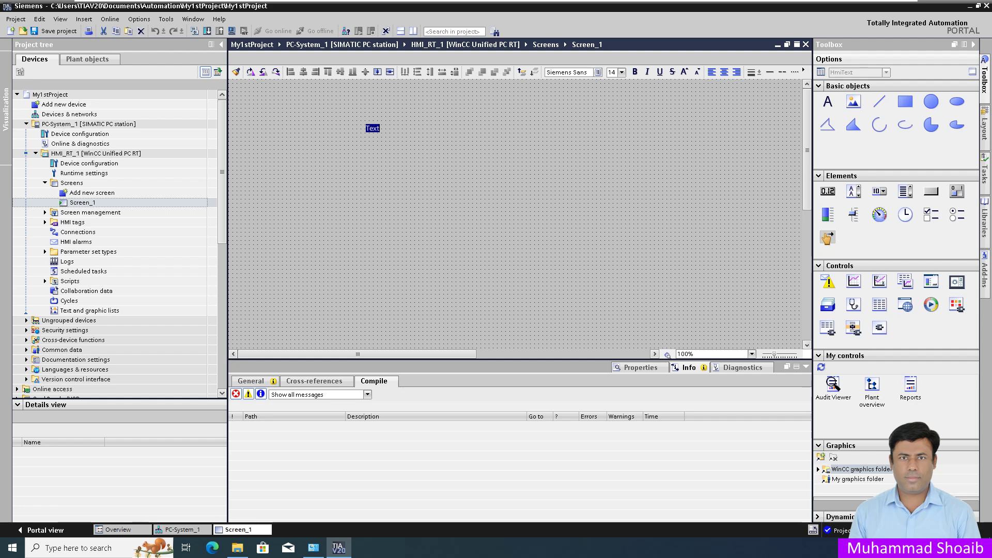
type("cONTROL SYSTEM GURU")
key("Escape")
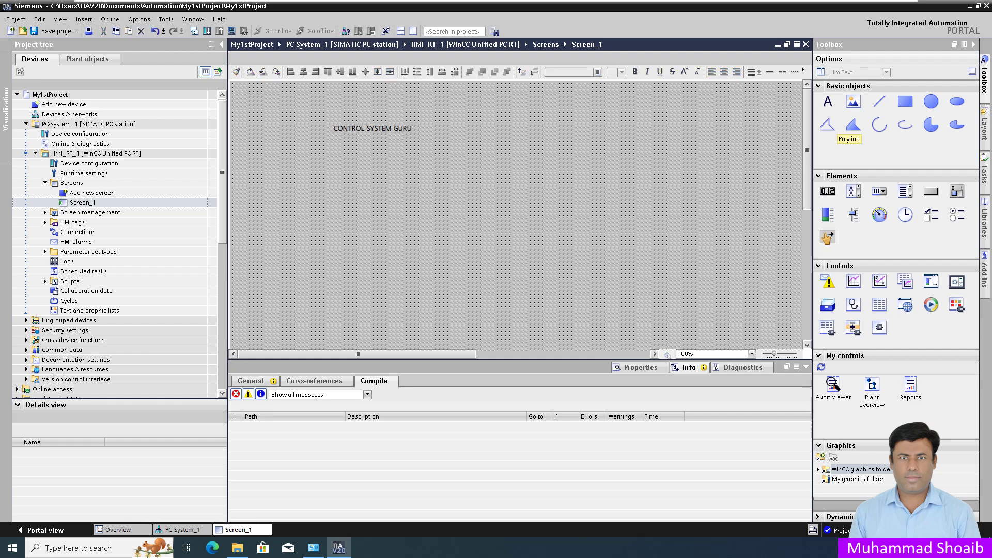
Place an I/O field under the title and a button labelled ON below it
left_click_drag(851, 194, 327, 147)
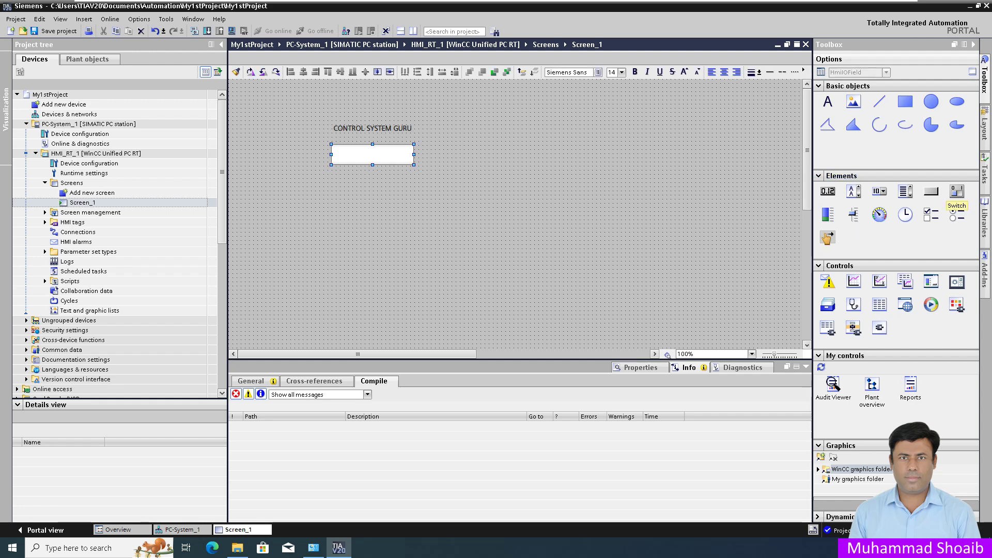
left_click_drag(372, 154, 299, 200)
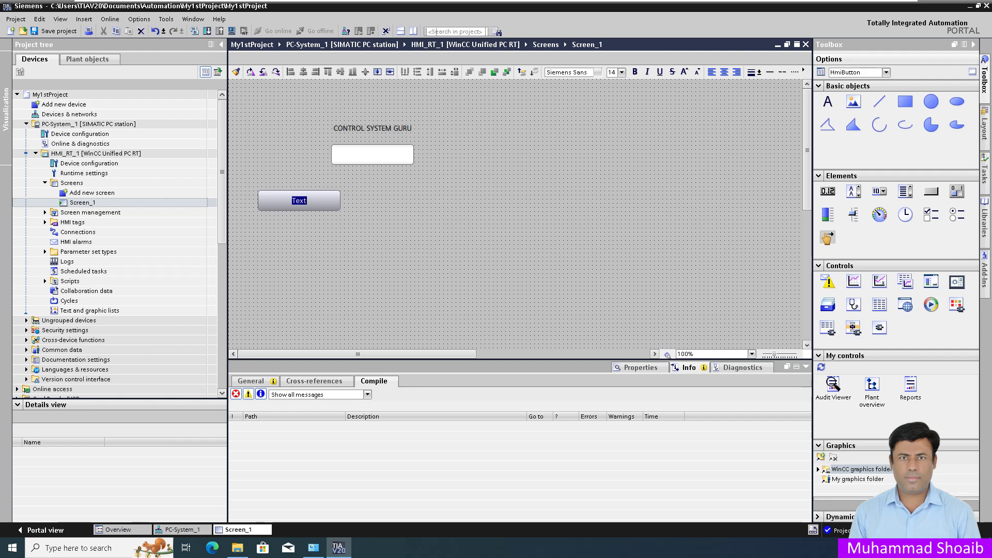
type("on")
key("BackSpace")
key("BackSpace")
type("ON")
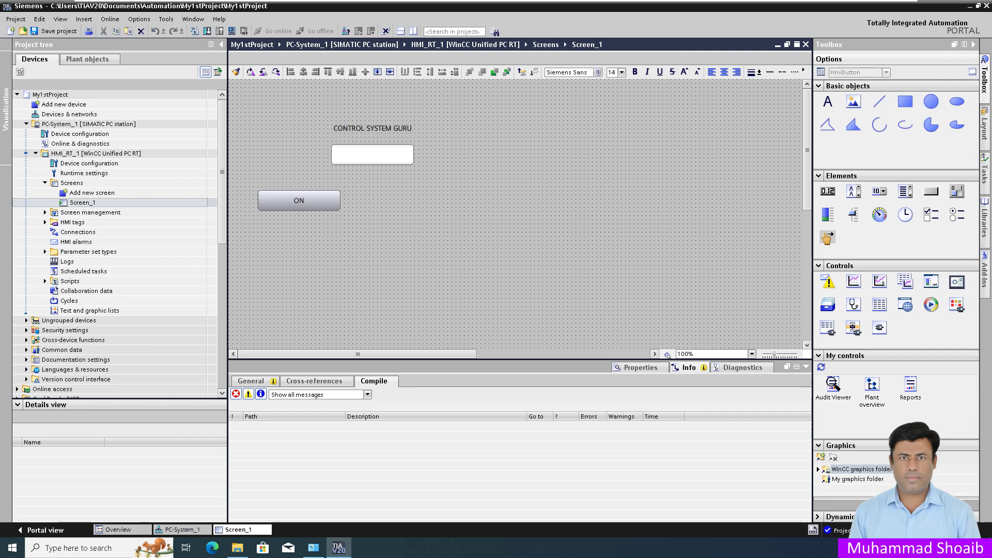
key("Escape")
Copy the ON button beside it and relabel the copy OFF
left_click_drag(432, 215, 396, 200)
double_click(395, 200)
type("OFF")
key("Escape")
key("Escape")
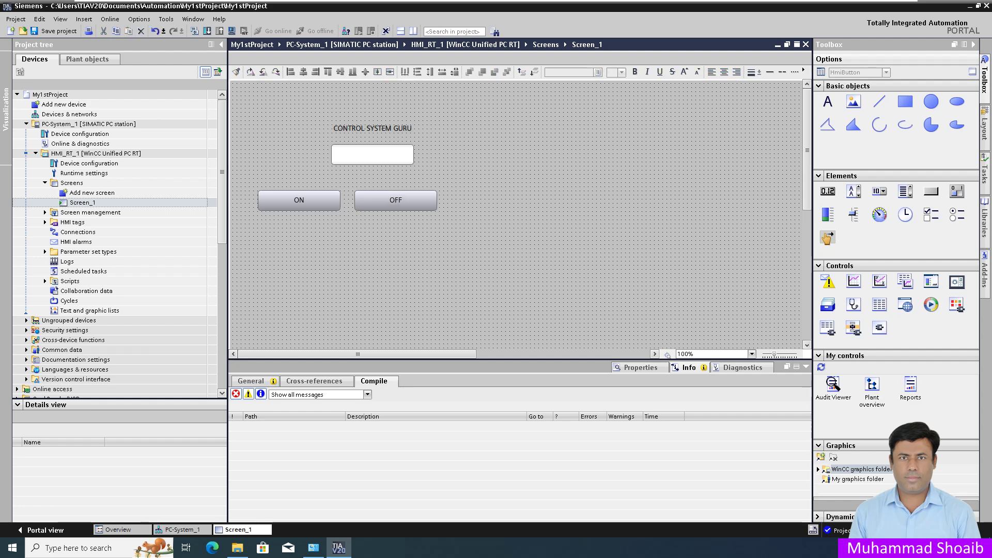
Draw a circle right of the OFF button and save the project
left_click(931, 103)
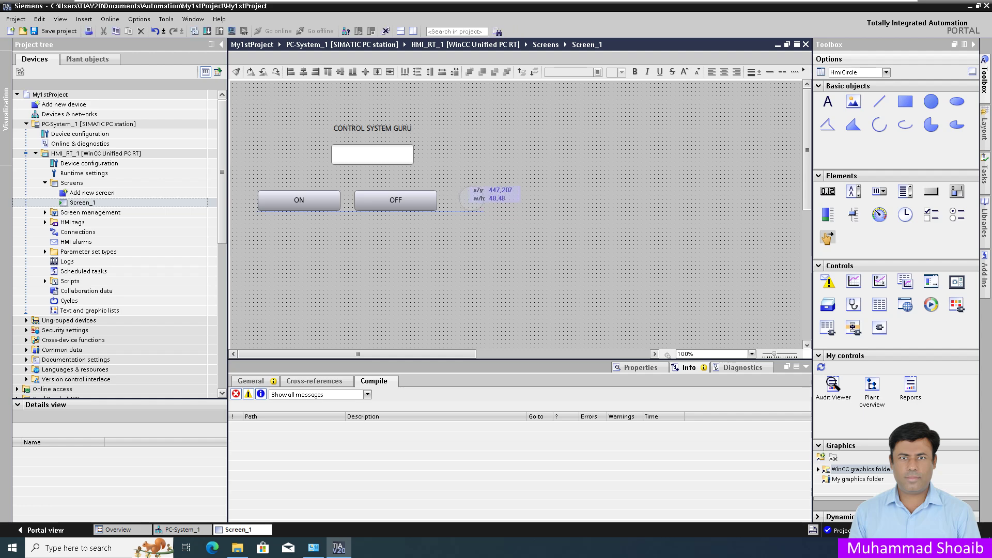
left_click(459, 186)
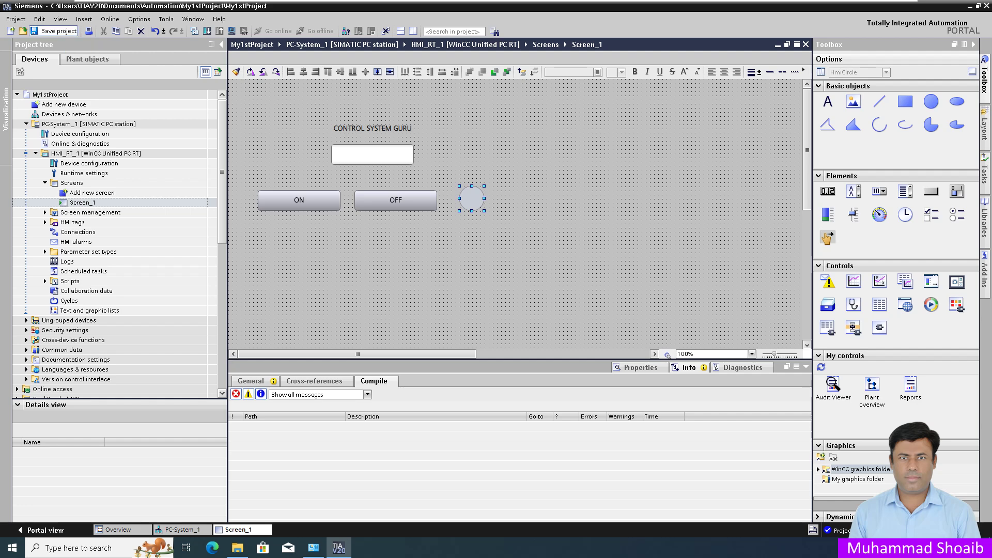
left_click(55, 31)
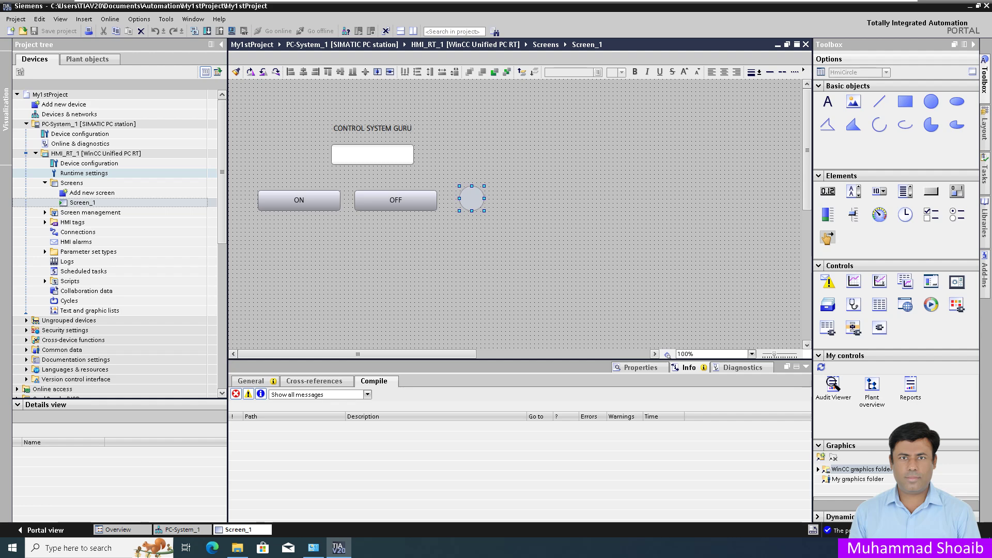
Open HMI_RT_1's Runtime settings at the Security access control section
double_click(83, 173)
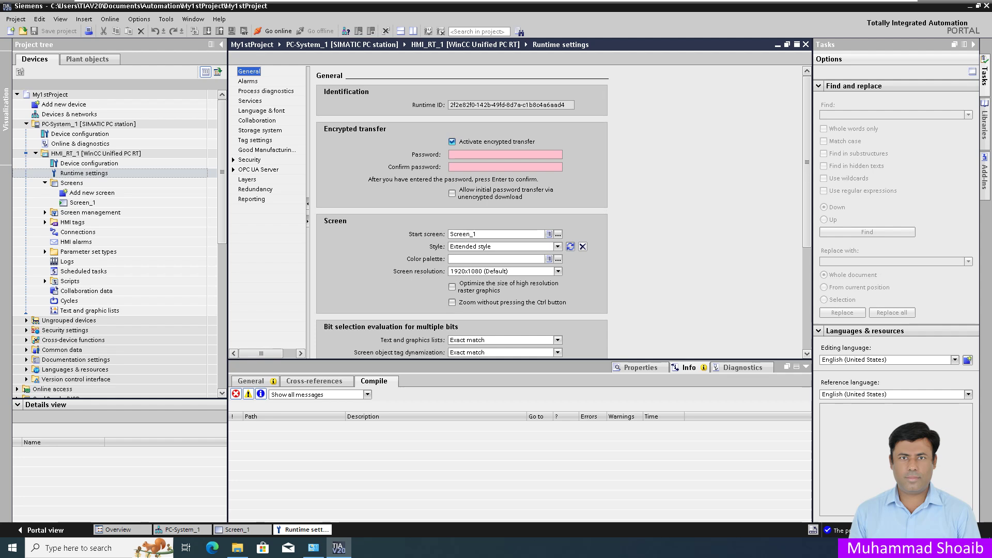
left_click(232, 158)
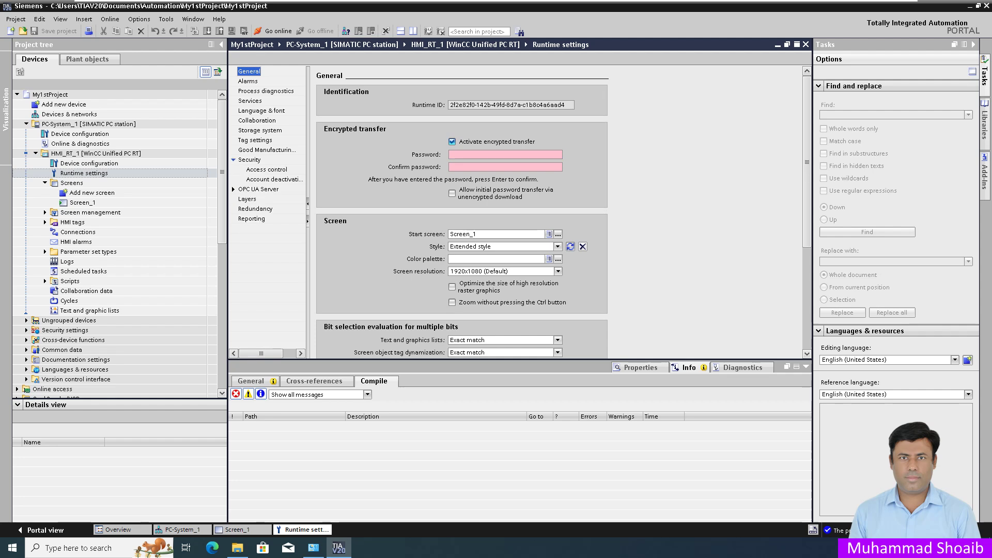
left_click(267, 170)
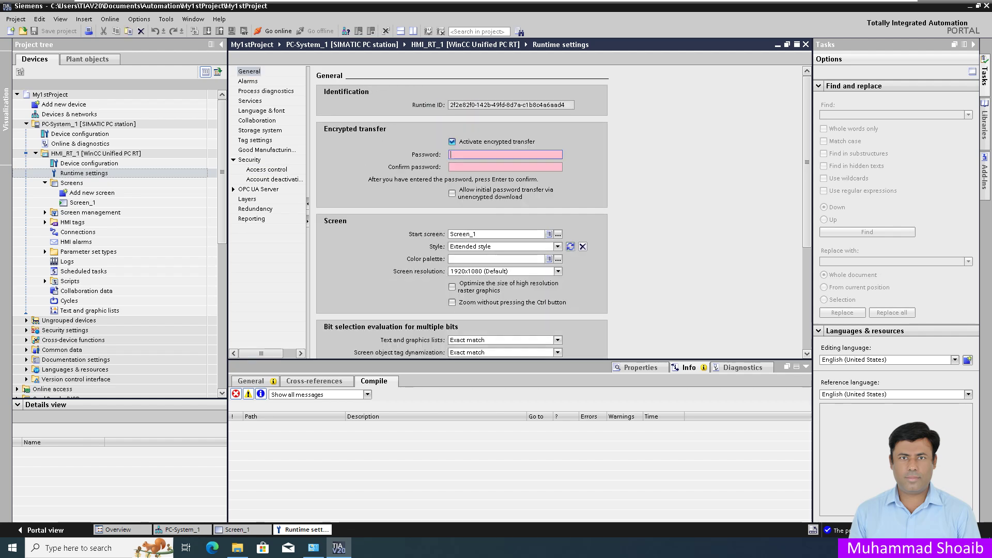
Enter and confirm the encrypted-transfer password, then minimize TIA Portal to the desktop
key("Return")
type("1")
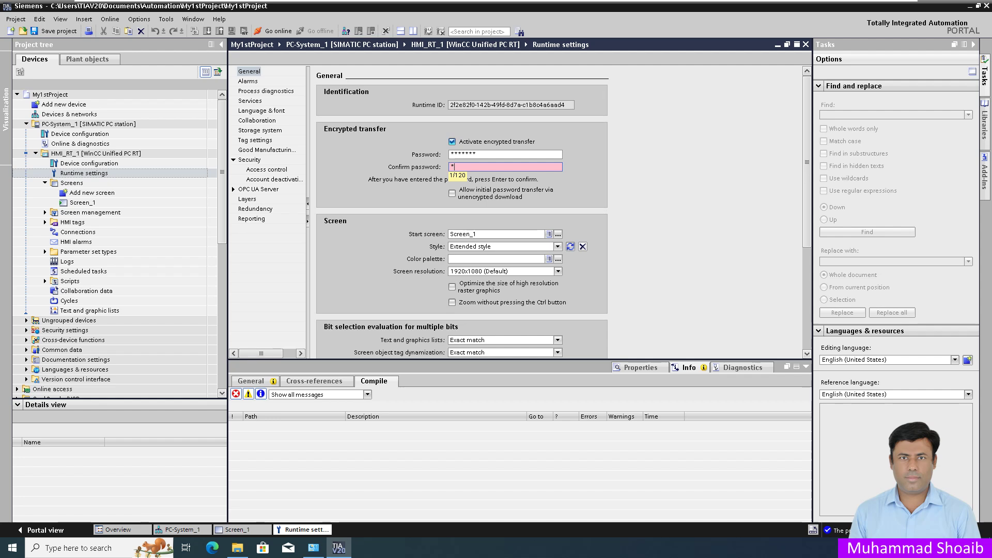
key("BackSpace")
type("********")
key("Return")
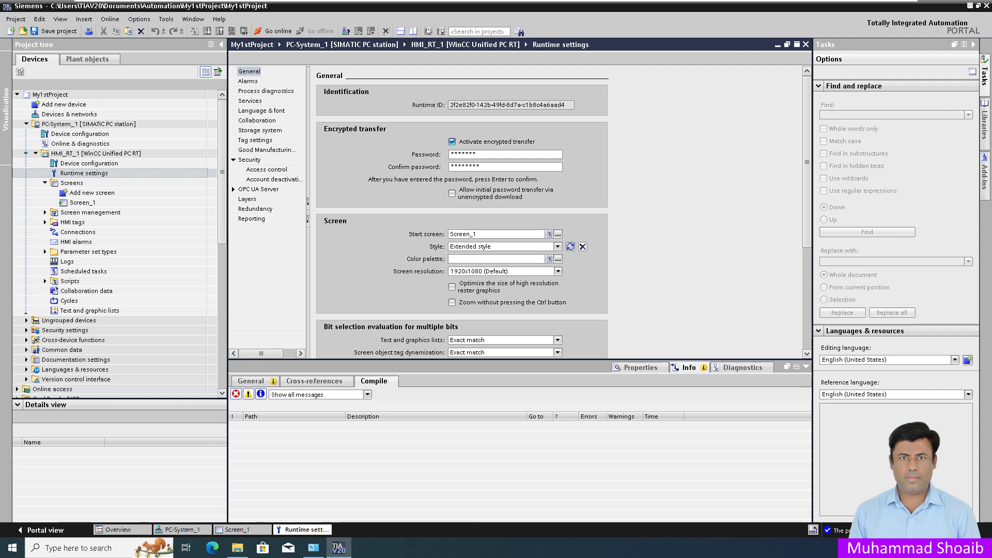
key("super+d")
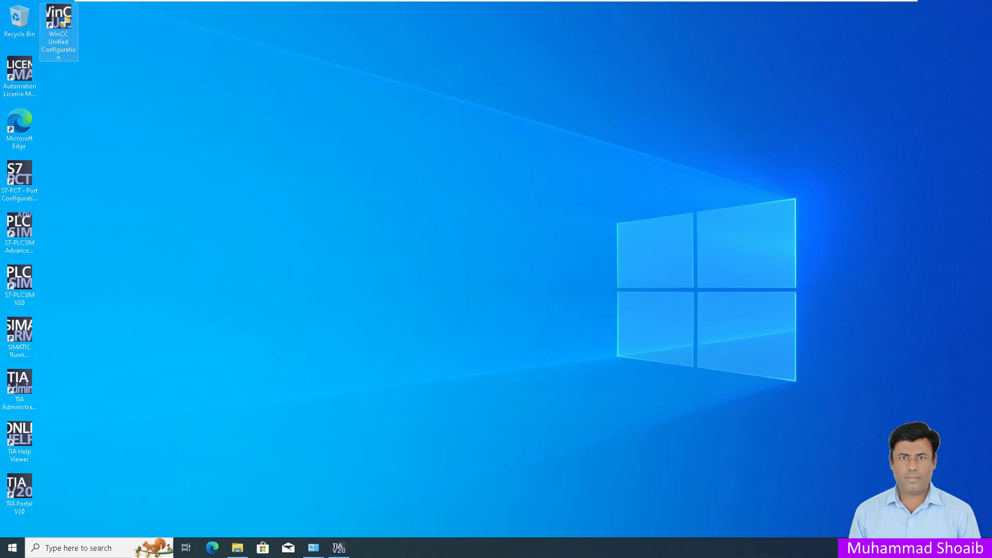
left_click(58, 21)
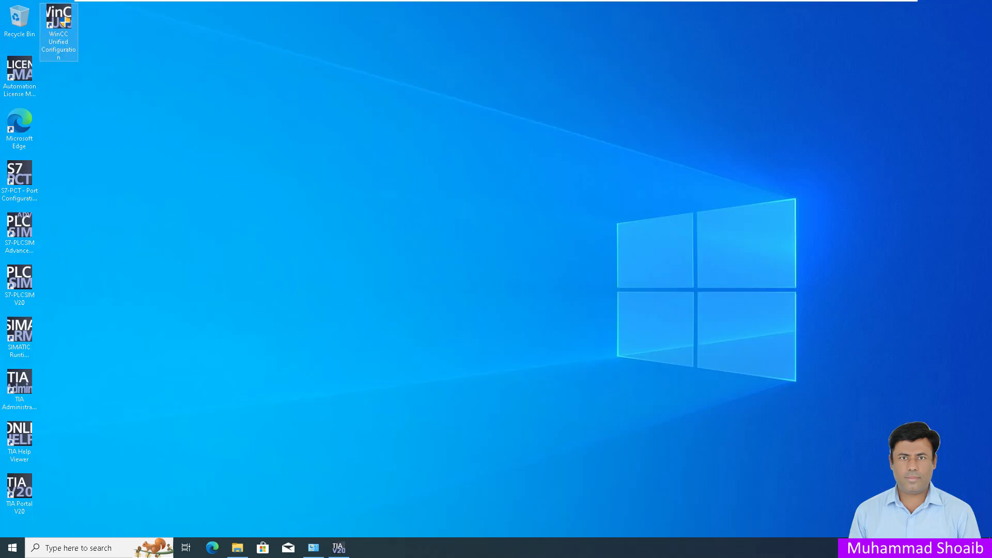
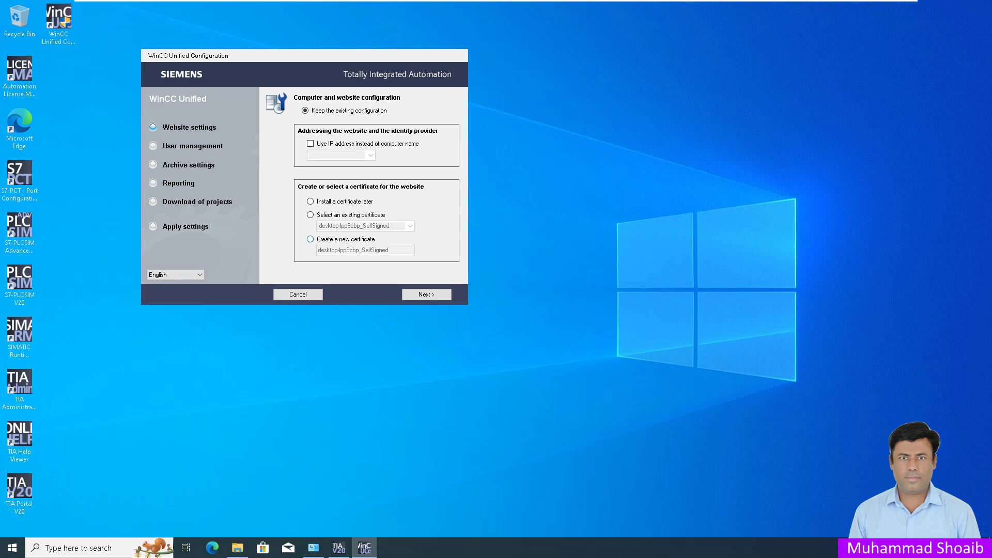
Keep the website, user management, archive and reporting settings and reach the secure-download password field
key("Return")
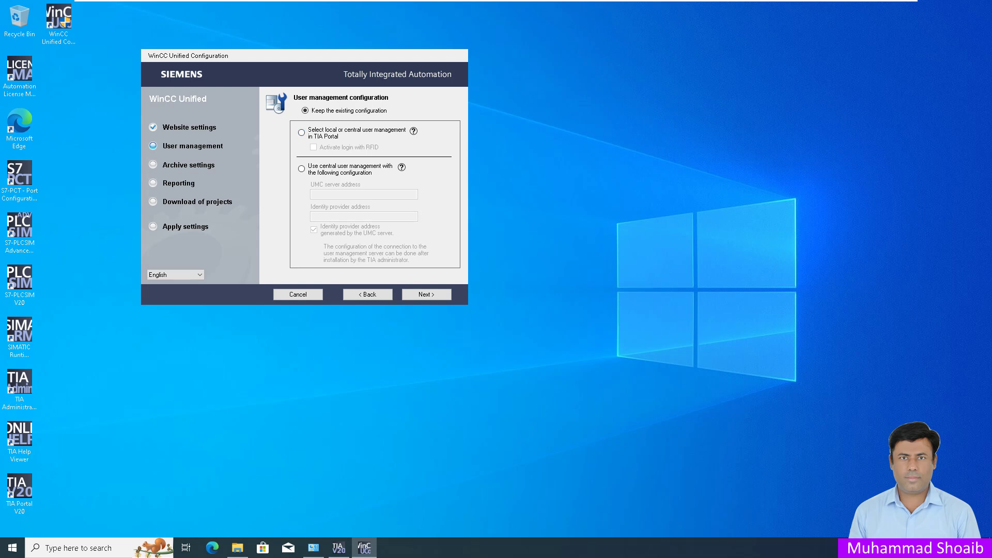
key("Return")
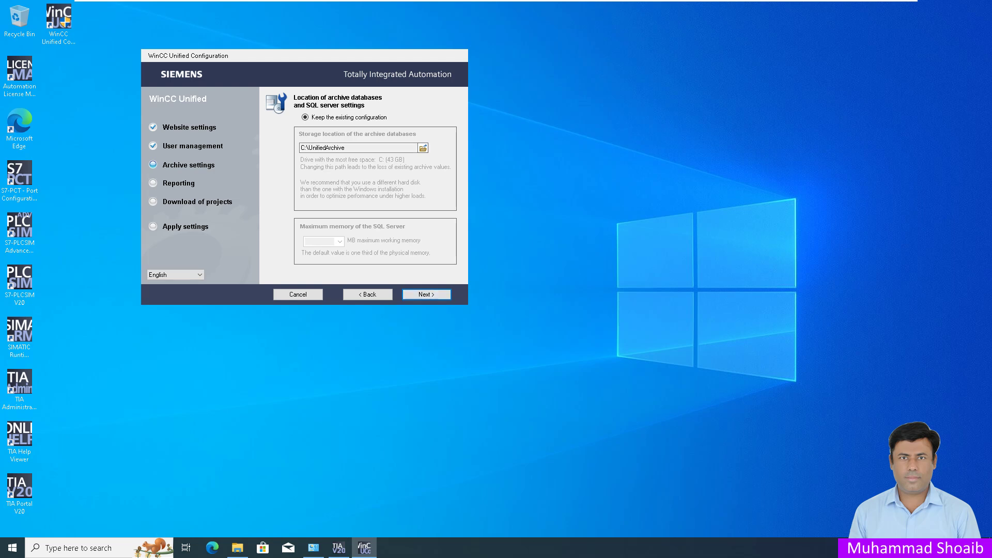
left_click(426, 294)
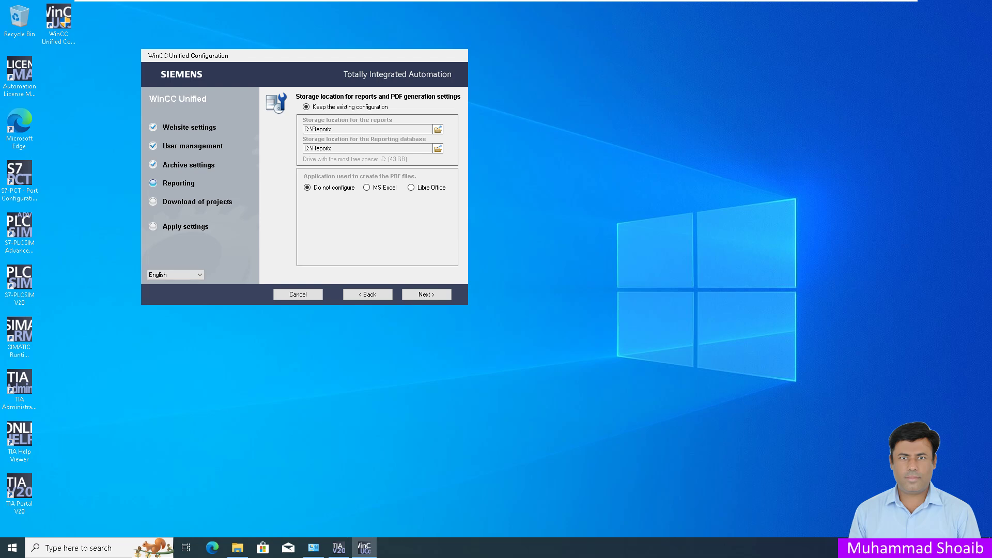
left_click(426, 294)
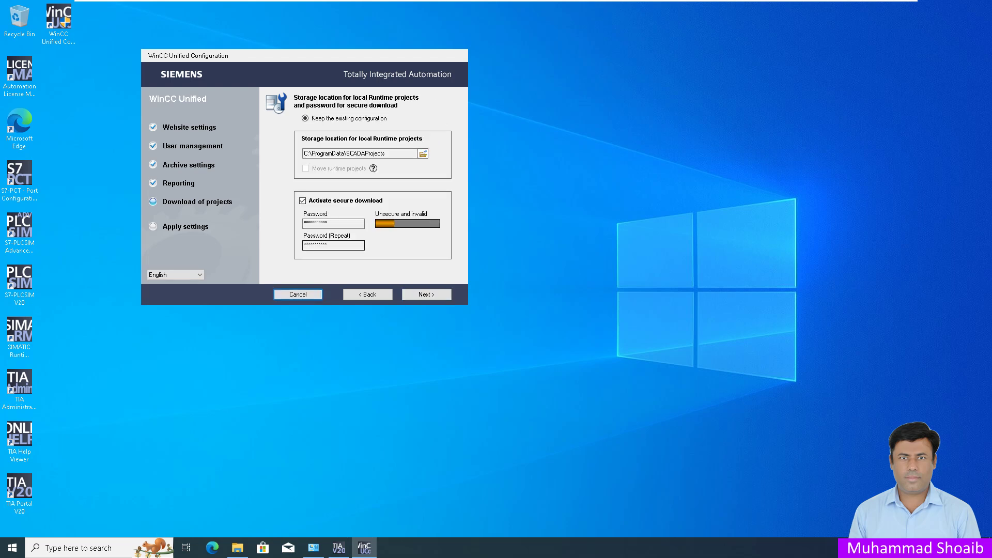
left_click(333, 223)
left_click(338, 548)
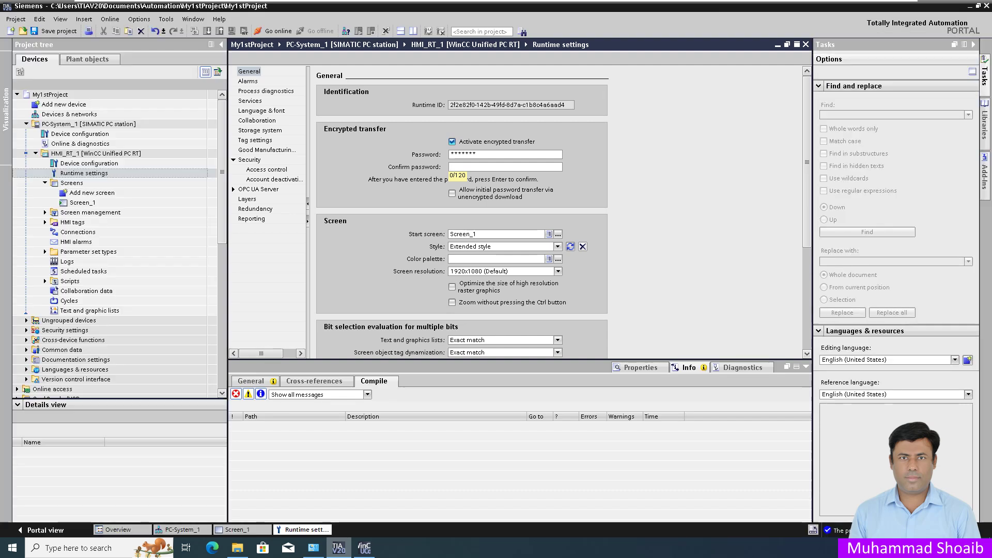
Fill the repeated password, advance to Apply settings, then cancel the wizard without changing the system
mouse_move(877, 7)
left_click(970, 6)
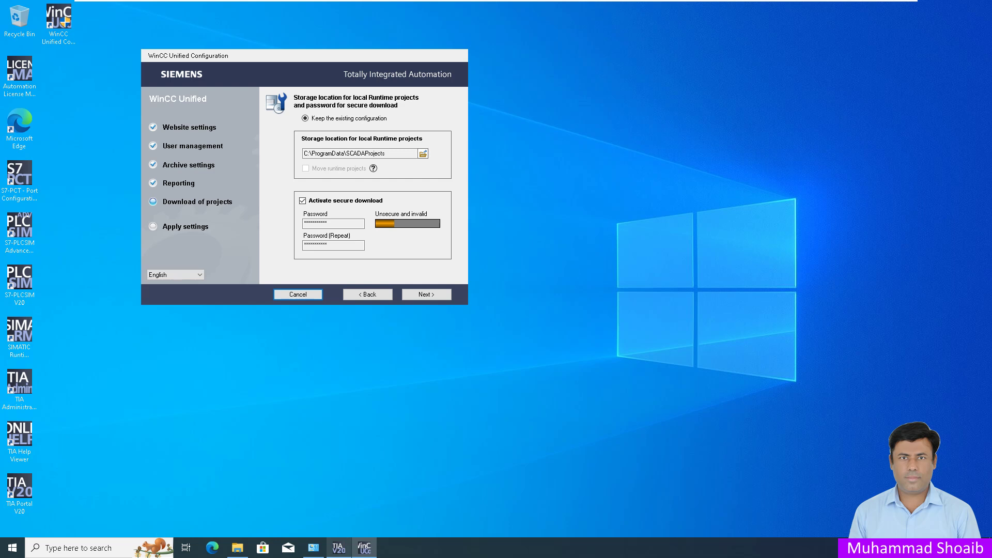
left_click(333, 246)
left_click(427, 294)
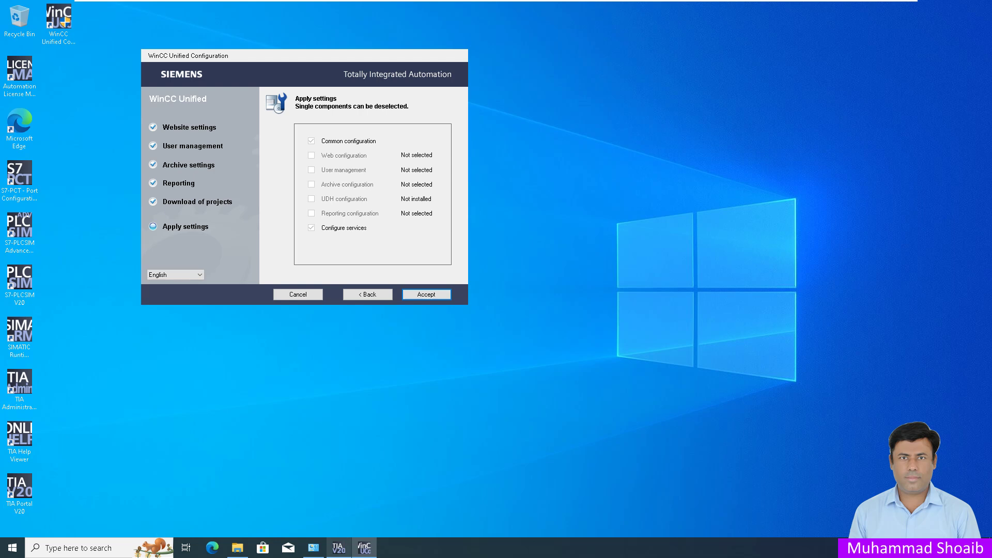
left_click(297, 294)
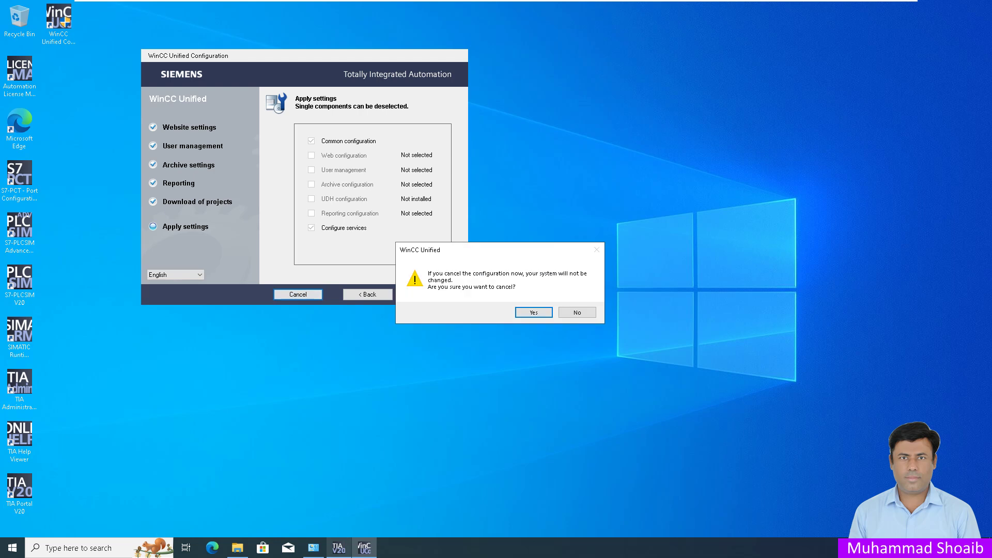
key("Return")
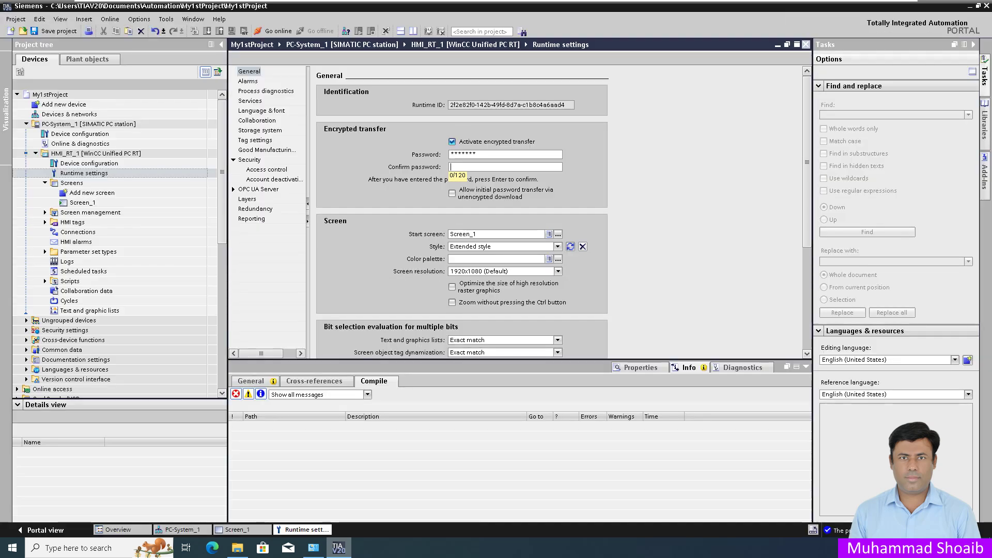
Close the Runtime settings editor and open Security settings > Users and roles
left_click(805, 44)
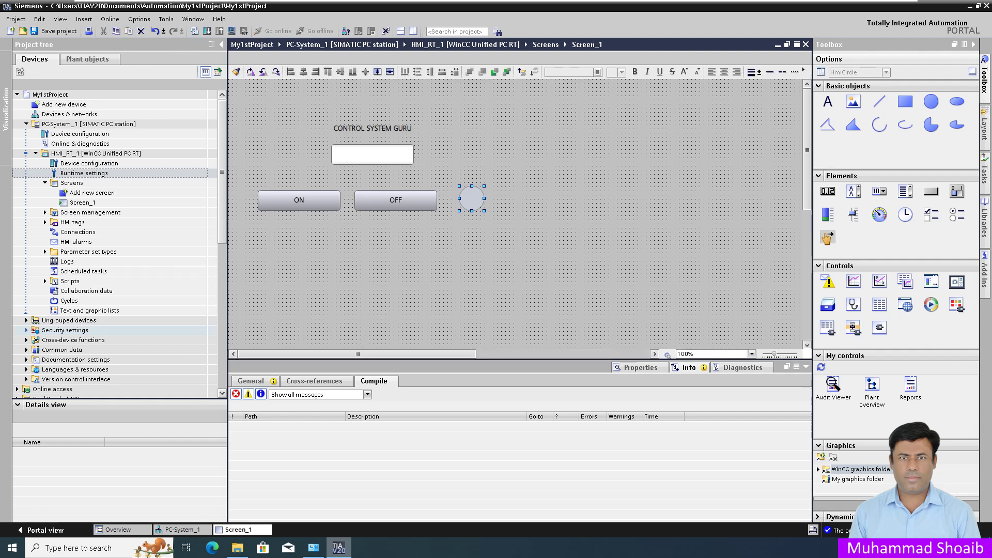
left_click(26, 330)
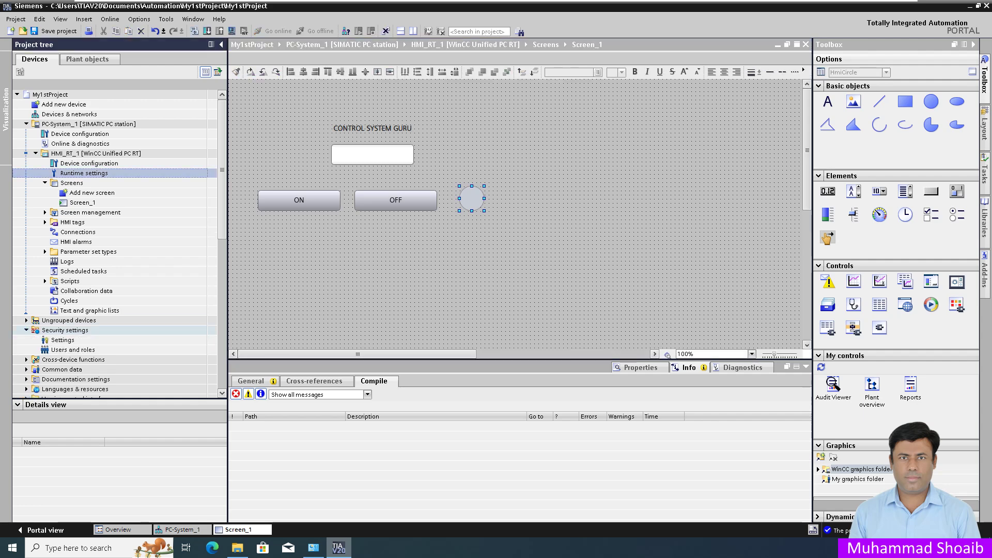
left_click(73, 350)
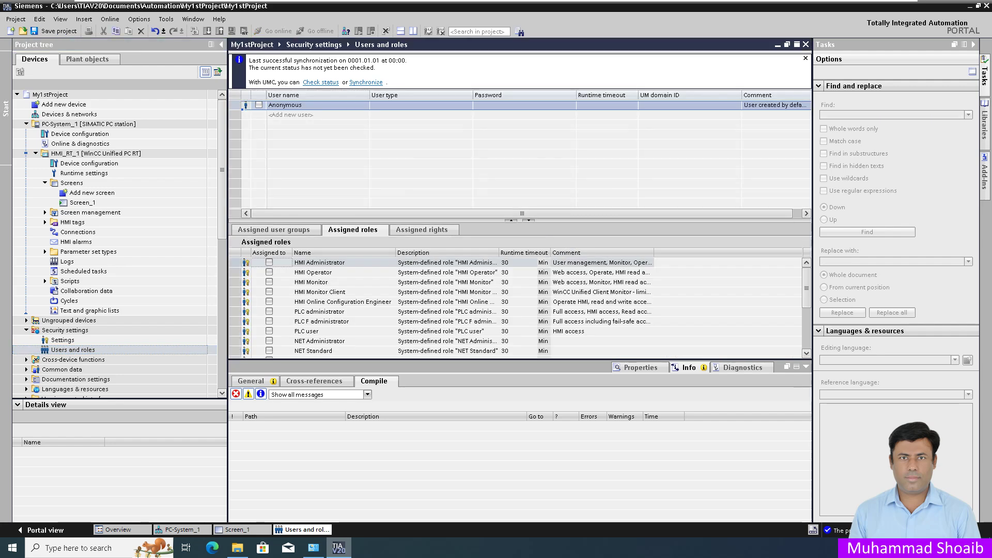
Add a Local user named 'User1' and enter and confirm its password
left_click(317, 114)
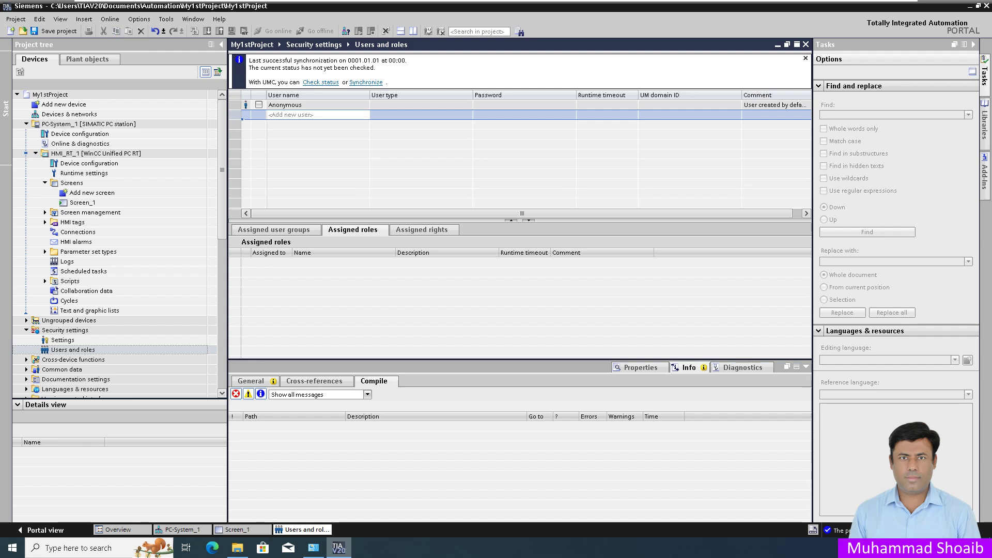
key("Return")
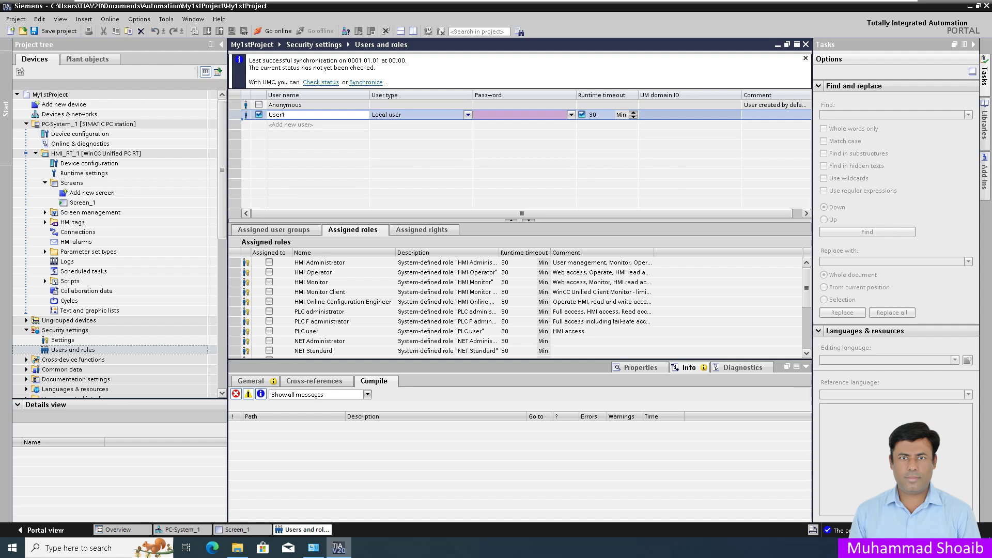
left_click(468, 115)
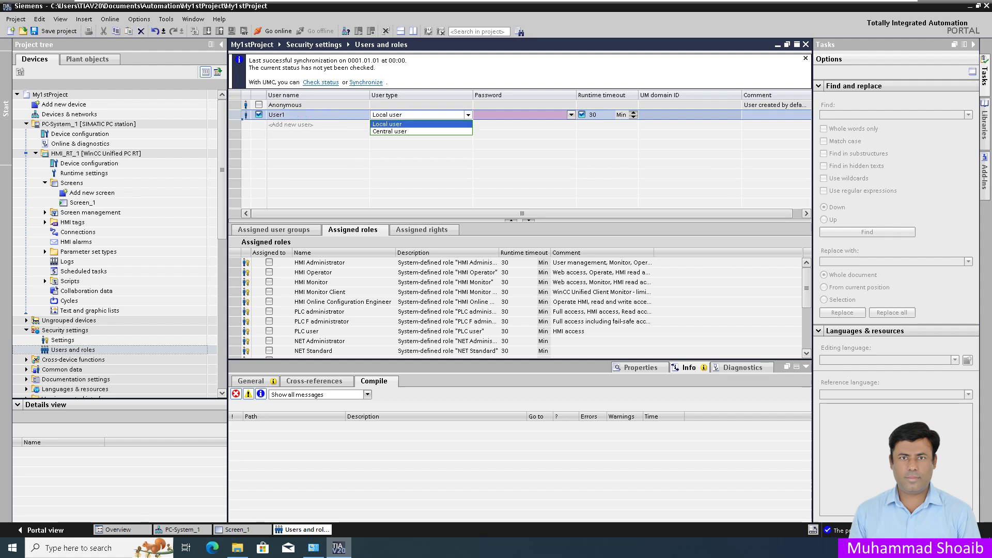
key("Return")
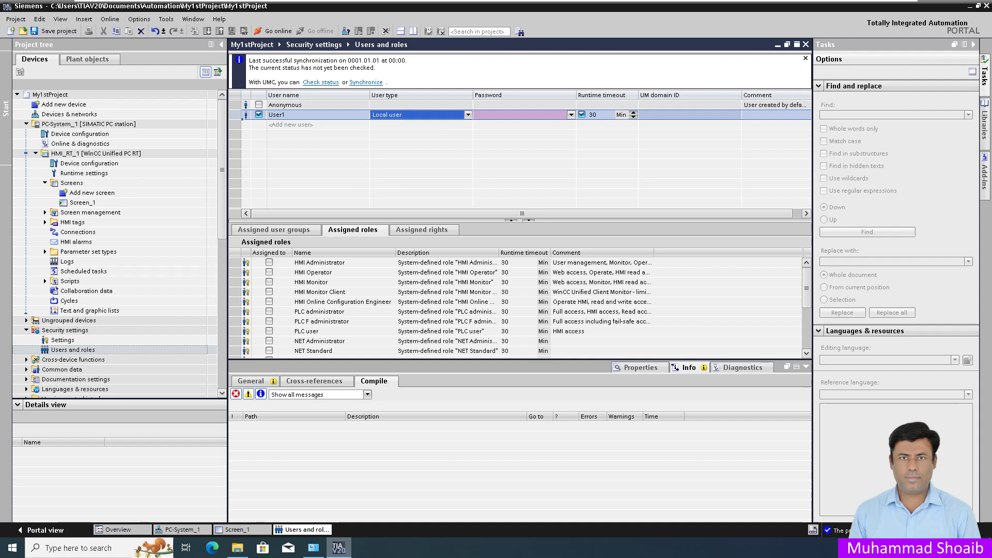
left_click(521, 115)
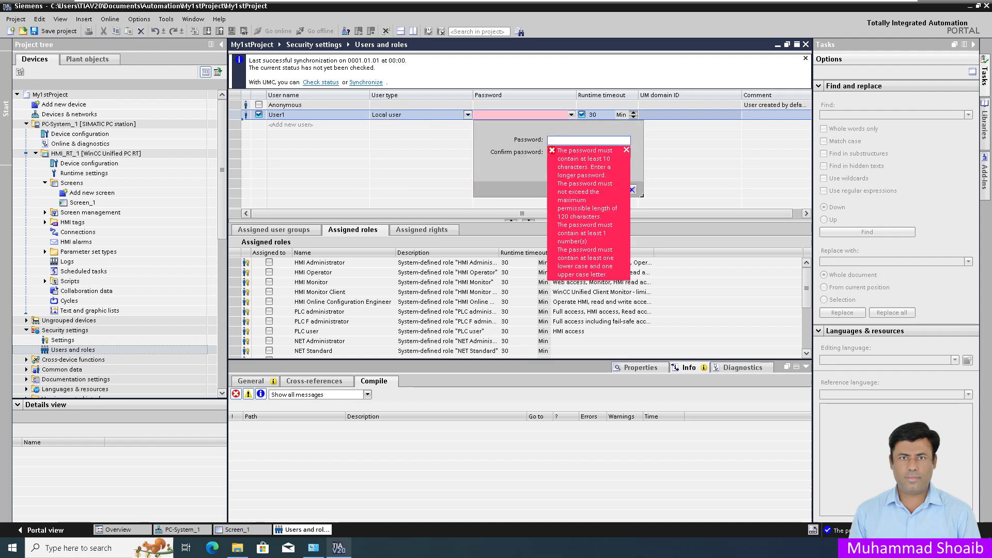
type("***")
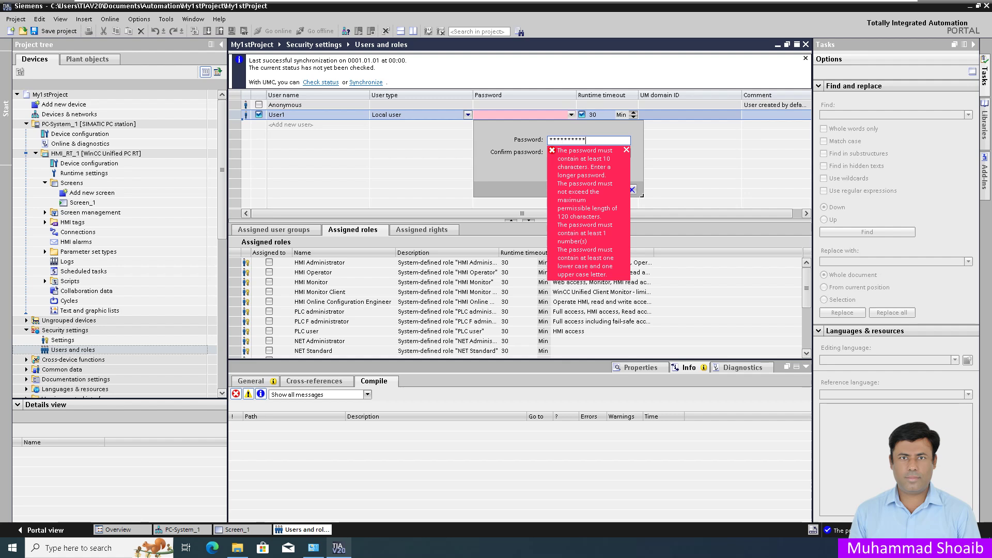
left_click(588, 153)
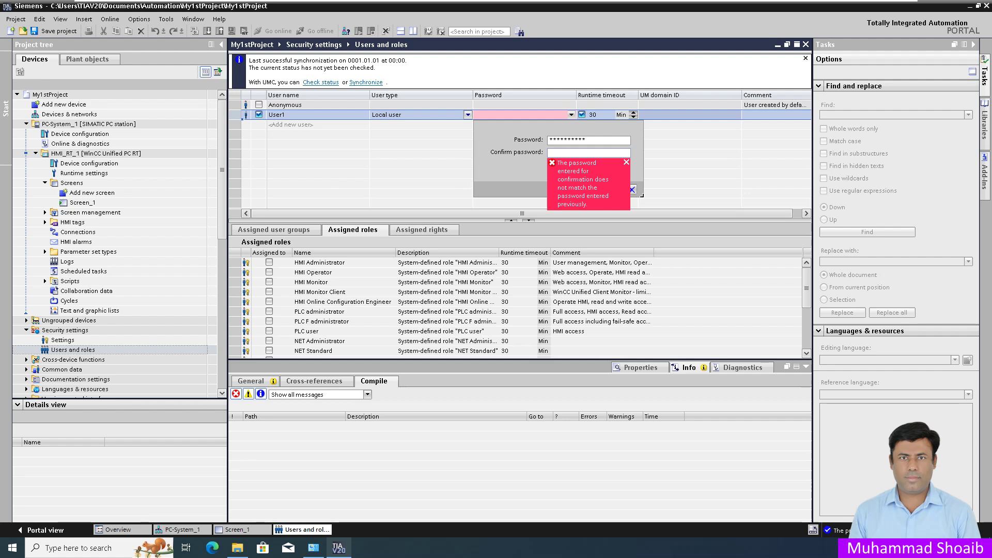
type("**********")
key("Return")
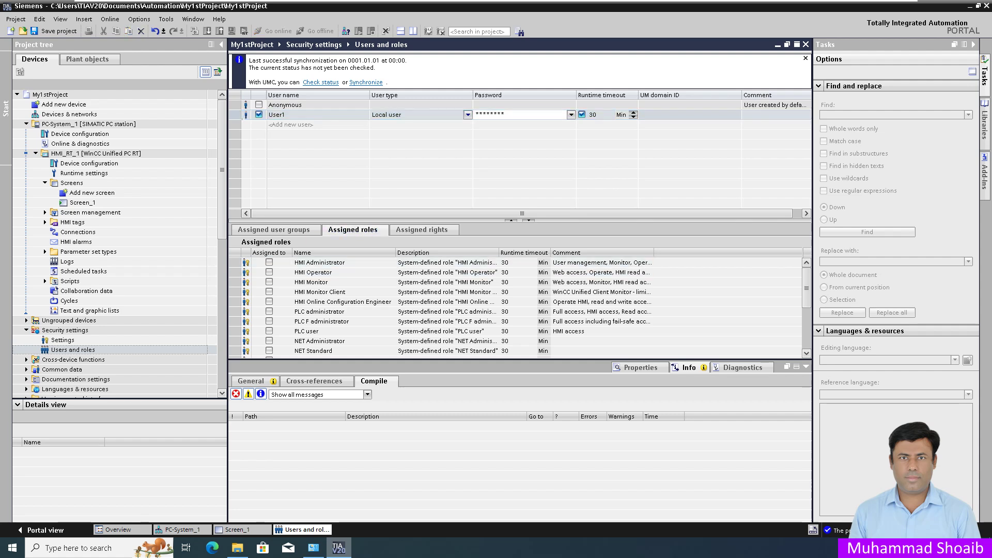
Give User1 the HMI Administrator, Operator, Monitor and Monitor Client roles, then save the project
left_click(269, 262)
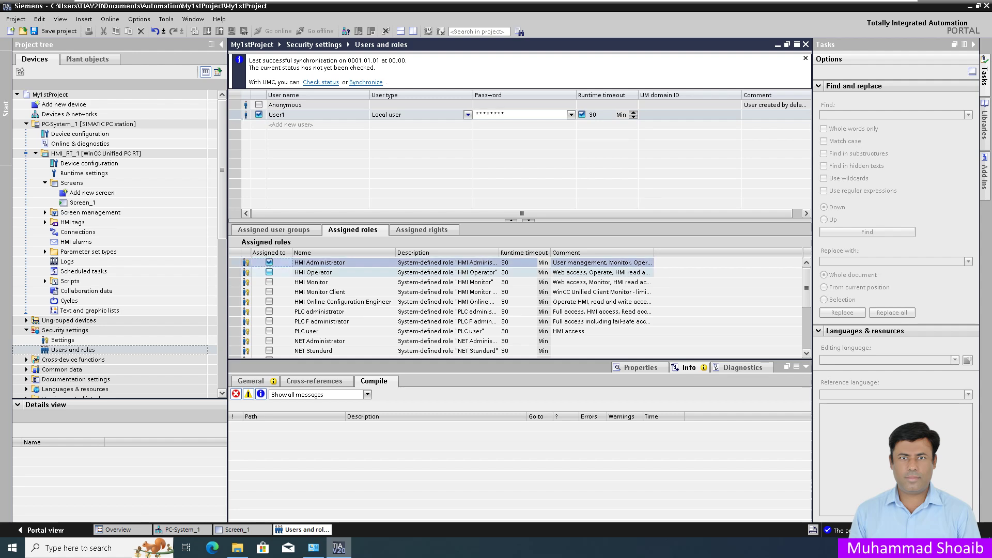
left_click(270, 272)
left_click(269, 282)
left_click(269, 292)
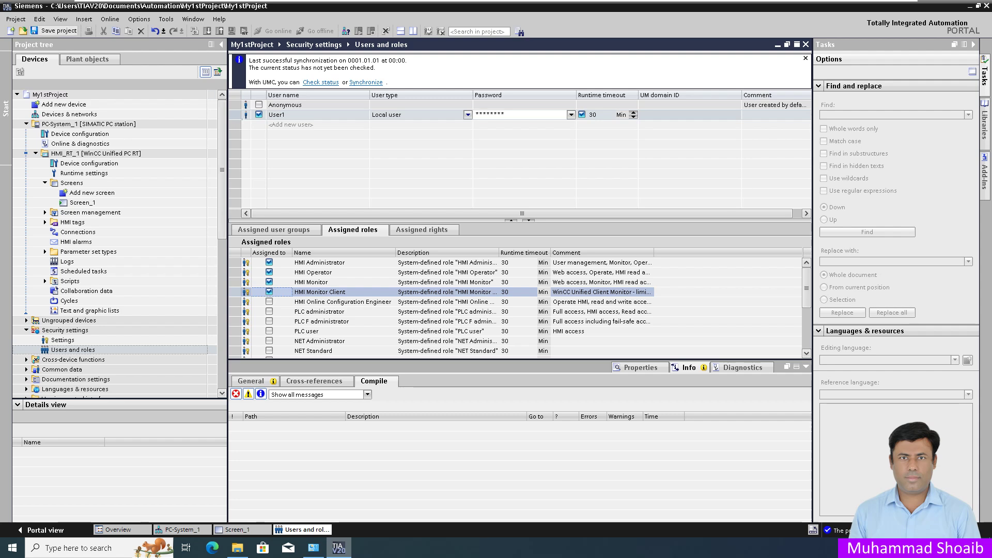
left_click(54, 31)
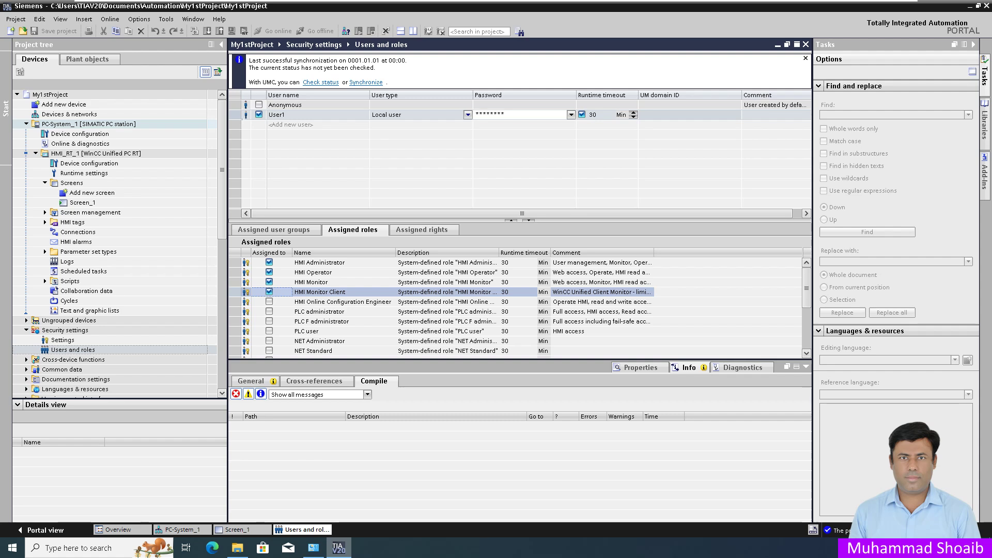
left_click(87, 124)
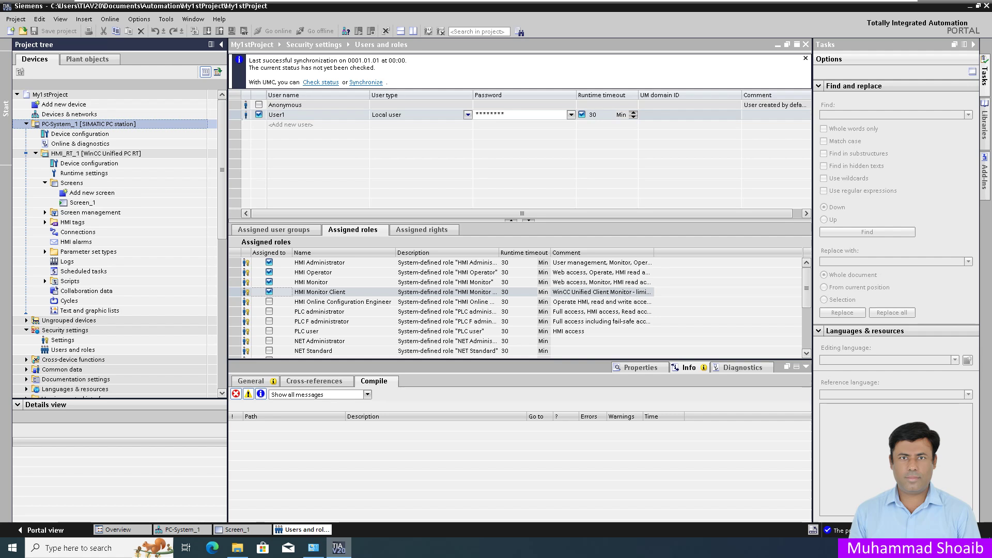
Run Compile > Software (rebuild all) on PC-System_1, finishing with 0 errors and 0 warnings
right_click(75, 124)
mouse_move(134, 239)
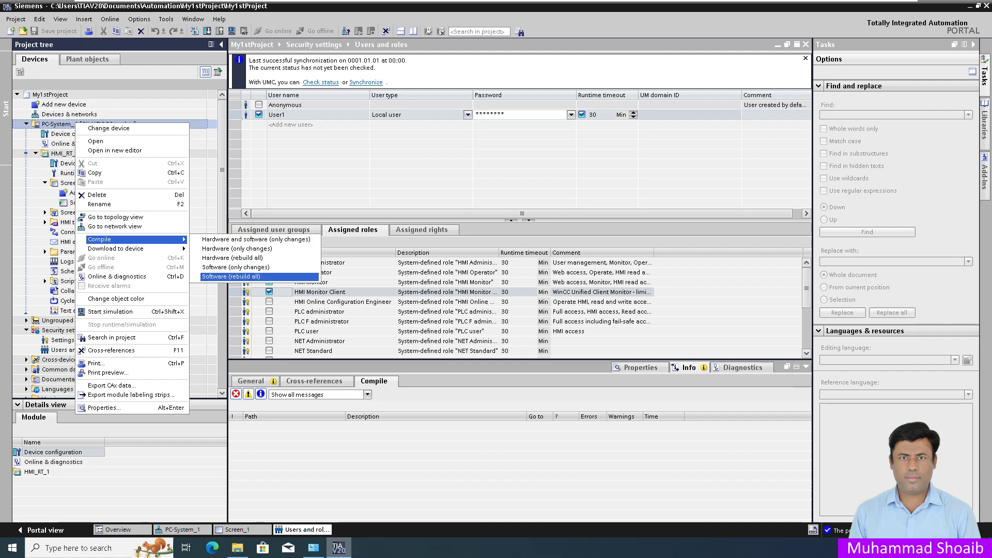
left_click(231, 277)
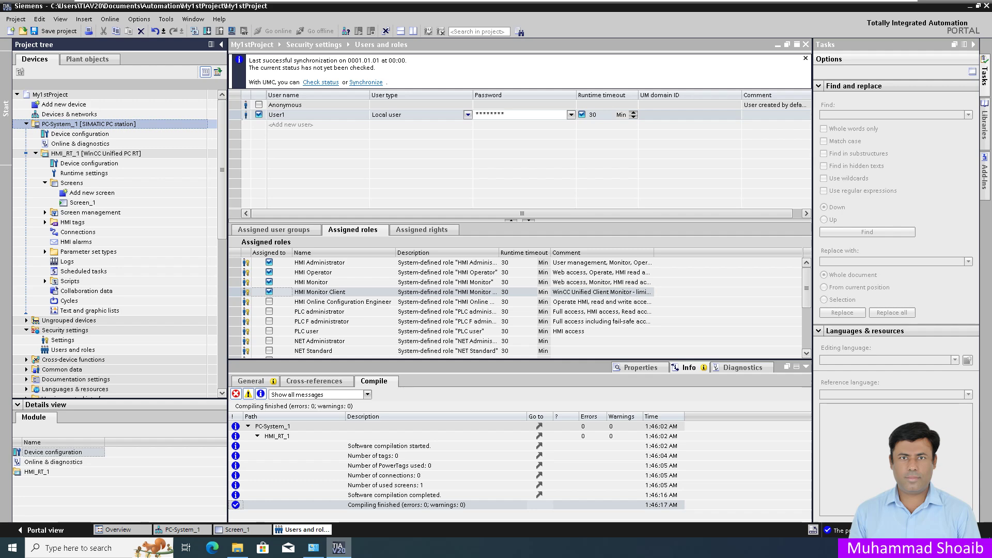
right_click(100, 124)
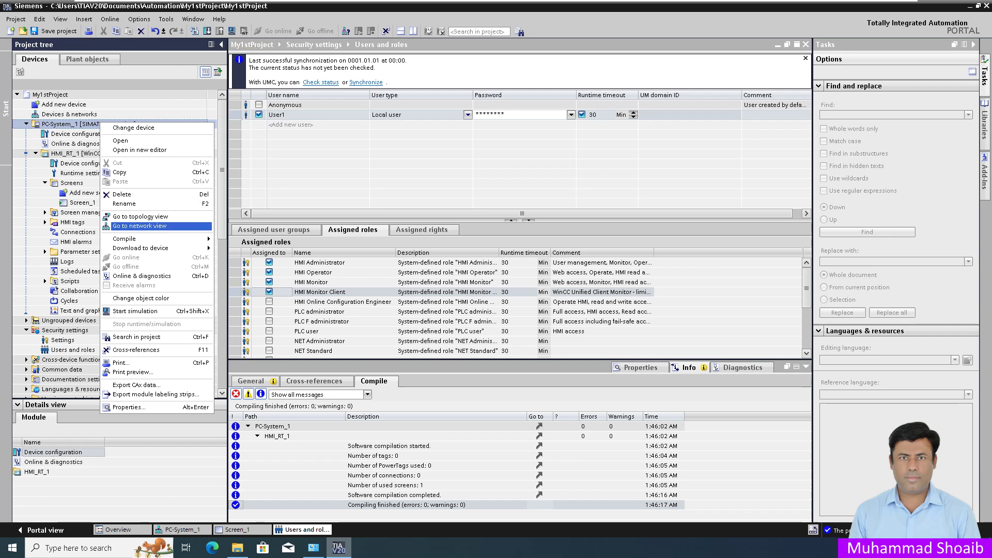
Start Download to device > Software (all) using device name (DNS), then open This PC's options
mouse_move(155, 248)
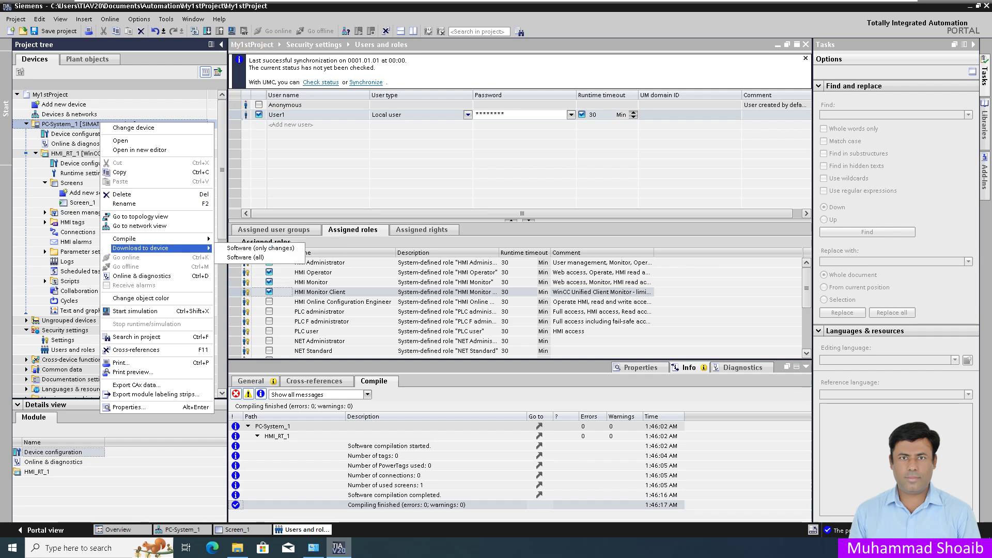
left_click(245, 257)
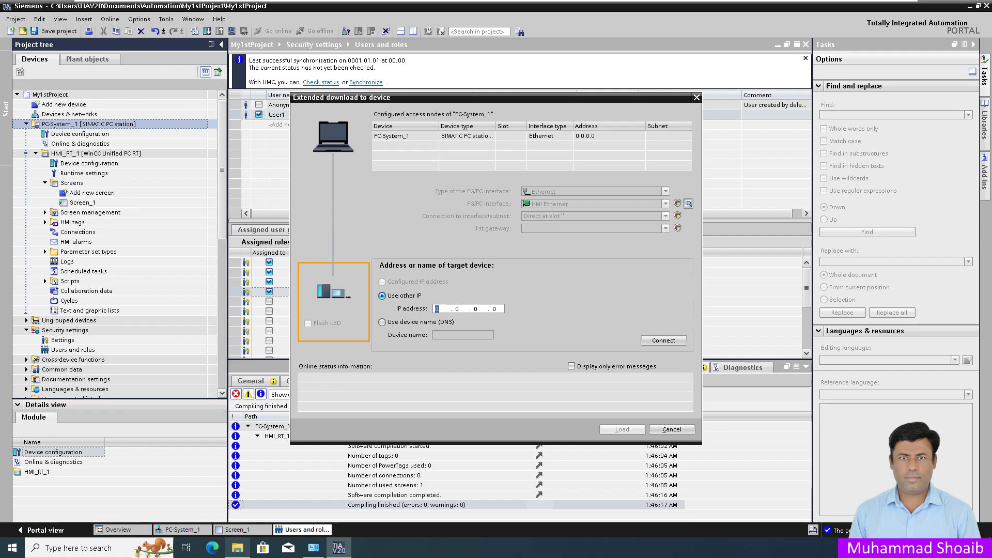
left_click(382, 322)
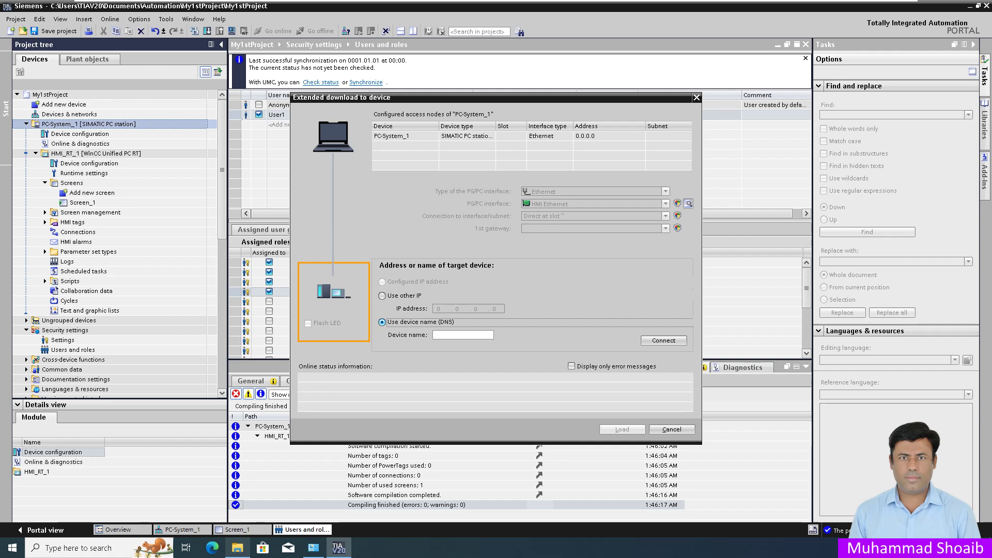
left_click(463, 334)
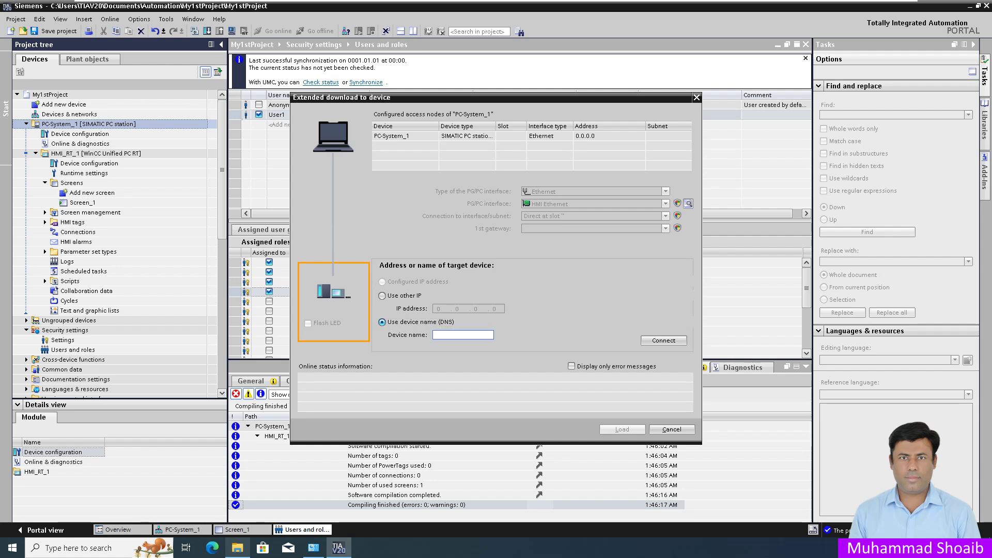
left_click(237, 548)
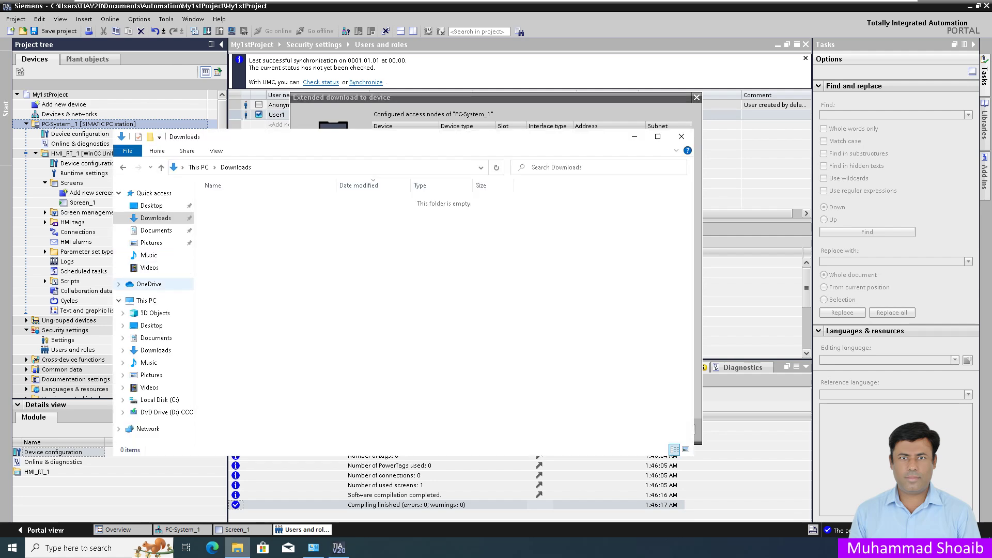
right_click(150, 300)
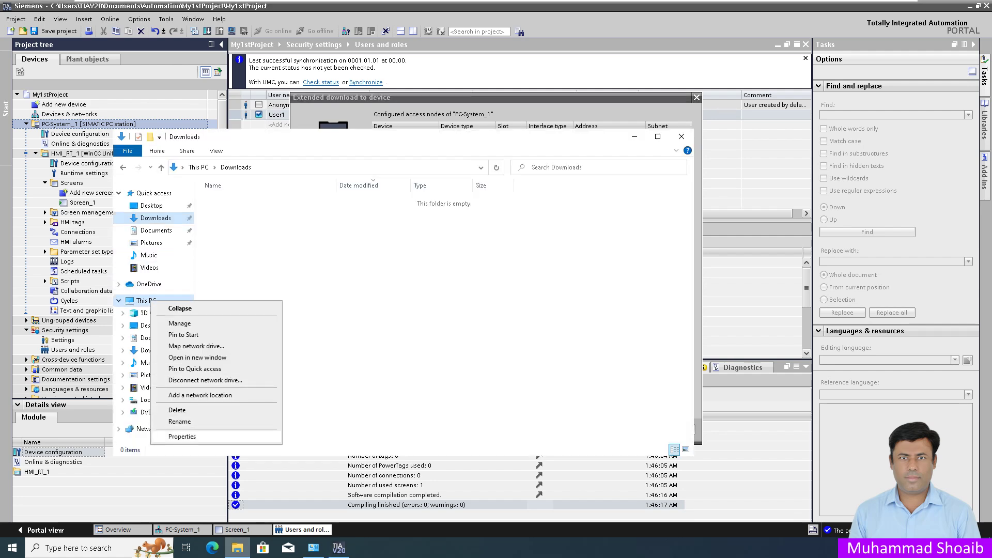
Copy the device name DESKTOP-LPP9CBP from the About page and minimize Settings
left_click(181, 436)
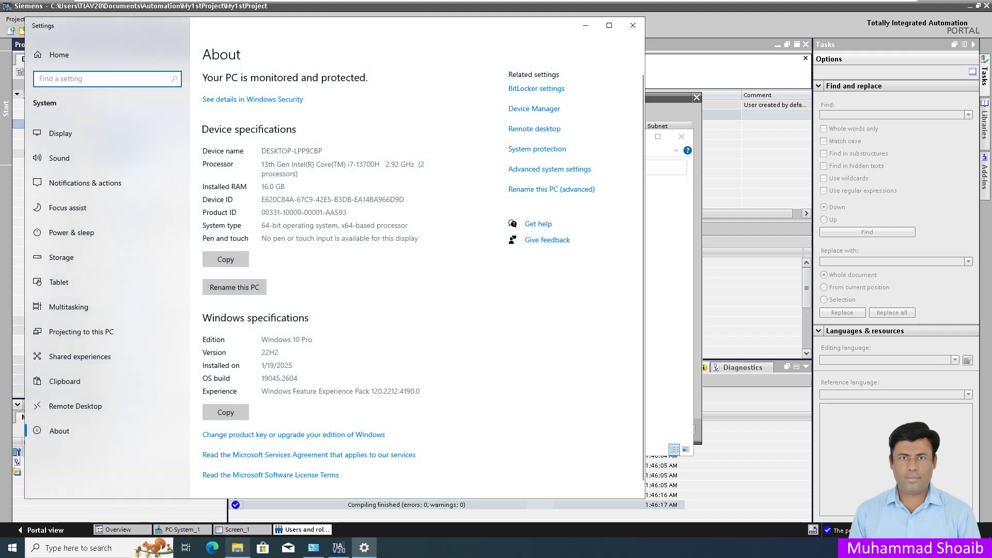
left_click_drag(322, 151, 261, 151)
right_click(262, 151)
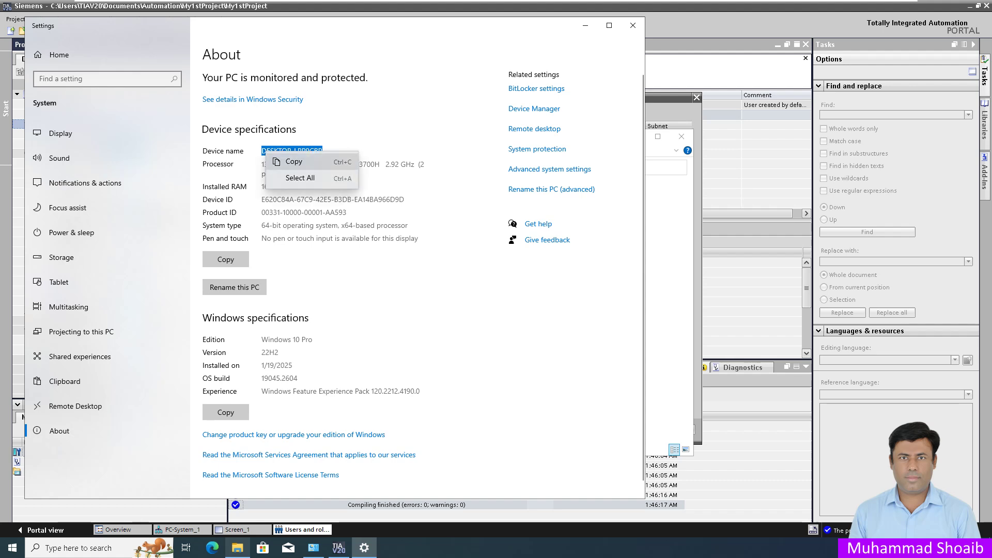
left_click(288, 160)
left_click(585, 25)
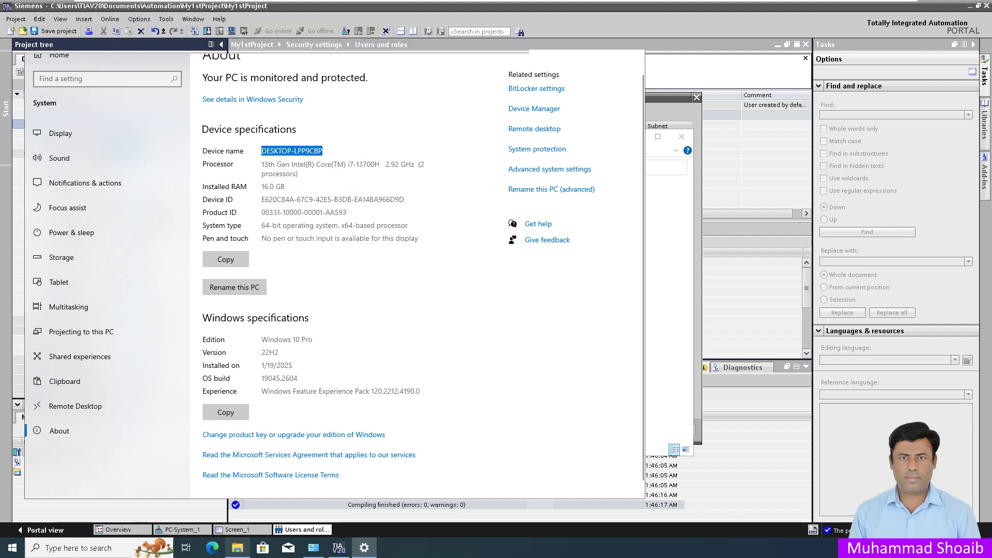
Paste DESKTOP-LPP9CBP as the device name, connect to it, and start the load
left_click(634, 136)
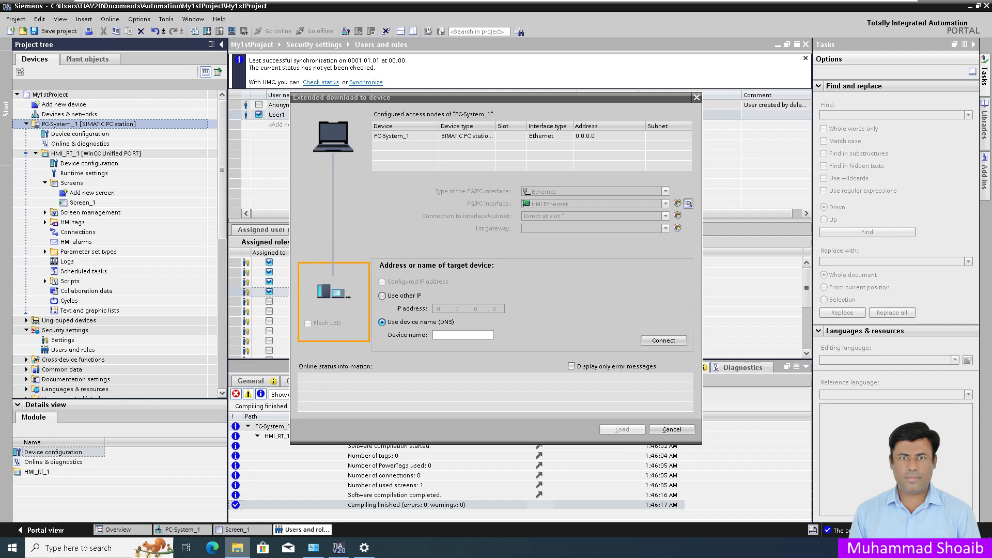
key("ctrl+v")
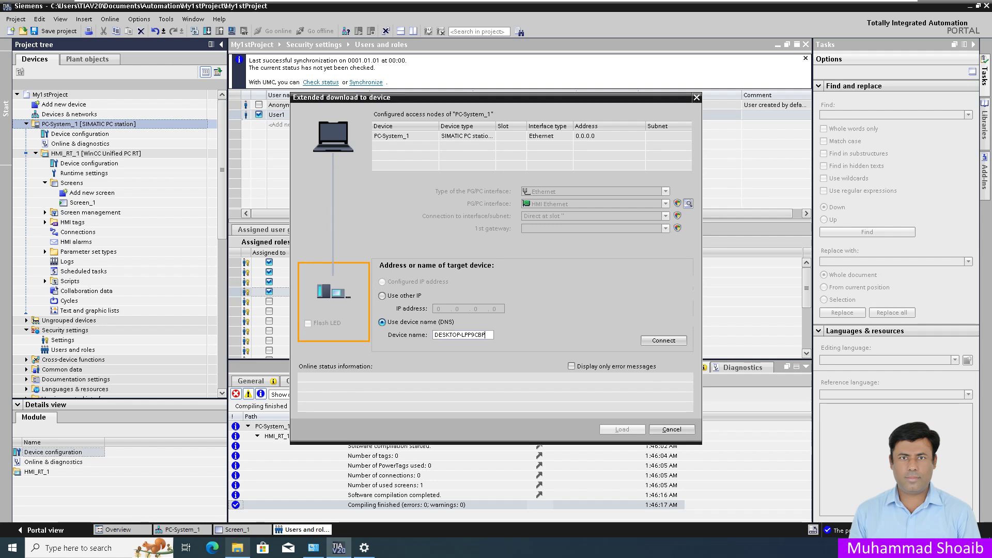
left_click(663, 339)
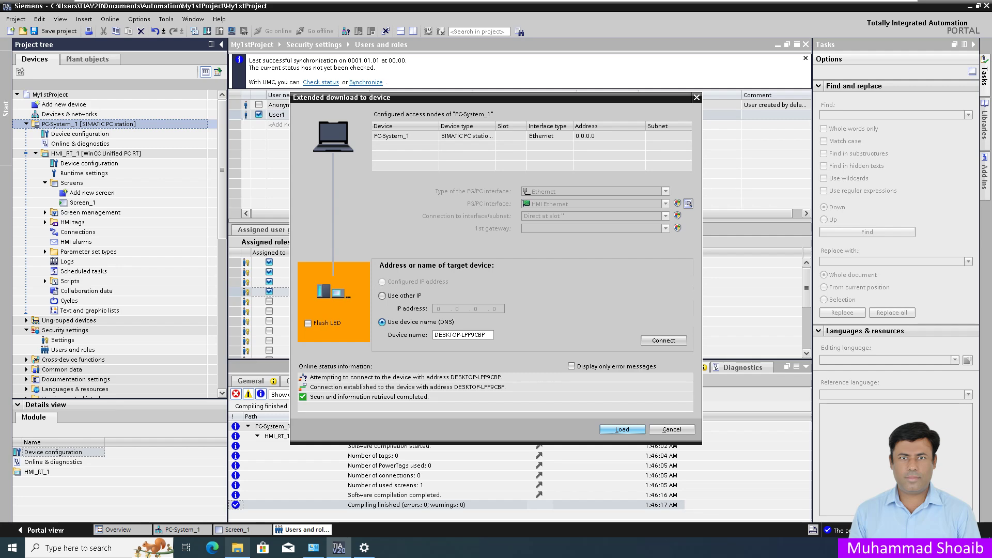
key("Escape")
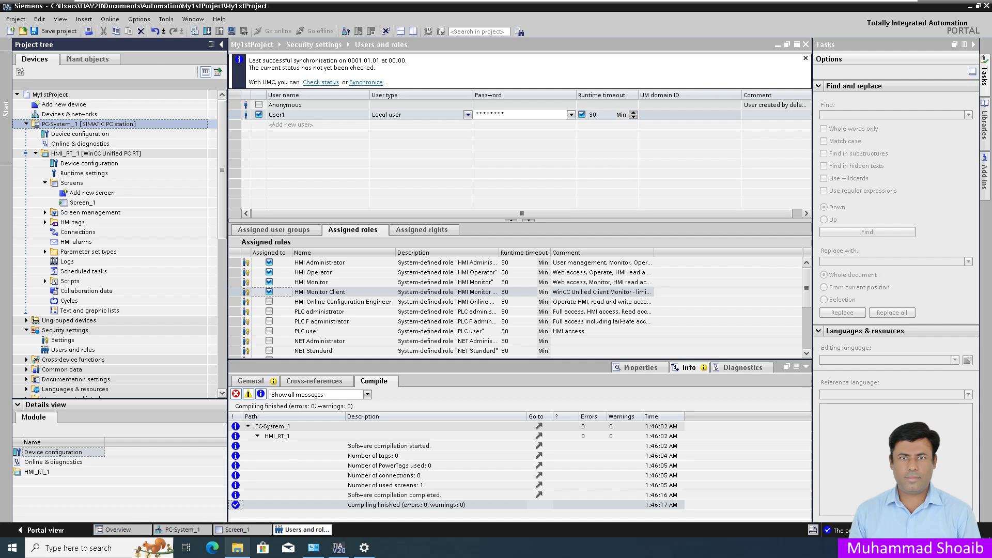
Let the download preparation compile and check until the Load preview appears
key("ctrl+l")
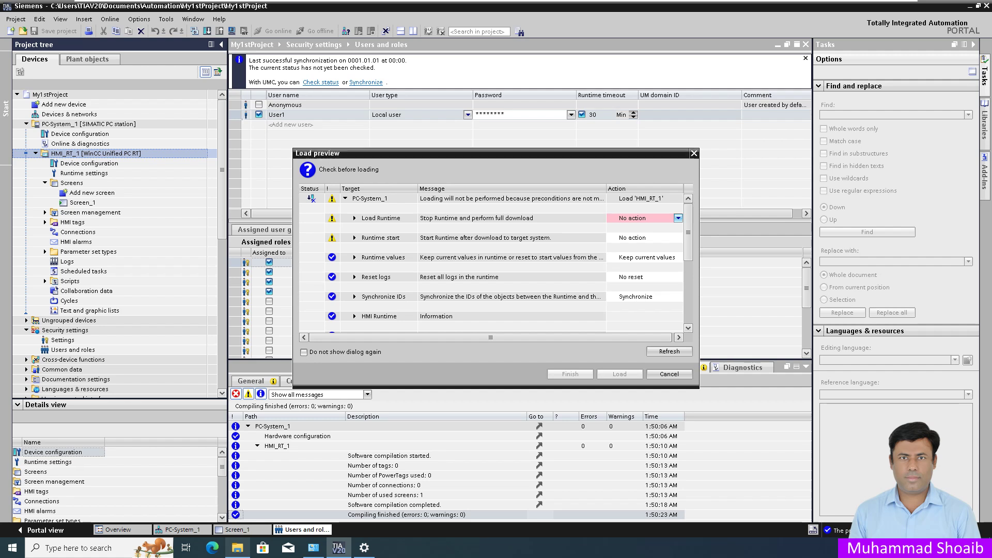
Set Load Runtime to full download, stop keeping user administration data, and load HMI_RT_1
left_click(678, 217)
left_click(645, 235)
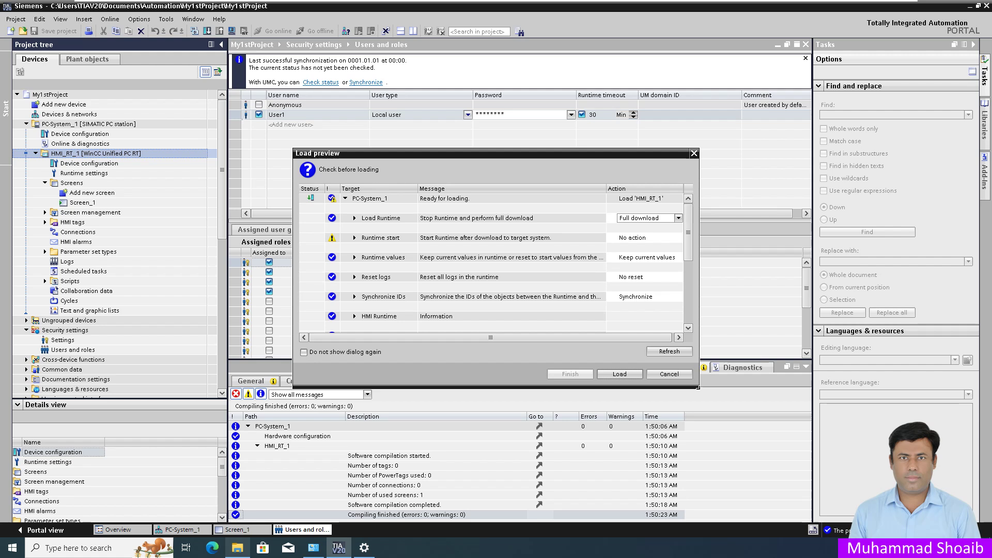
left_click(354, 257)
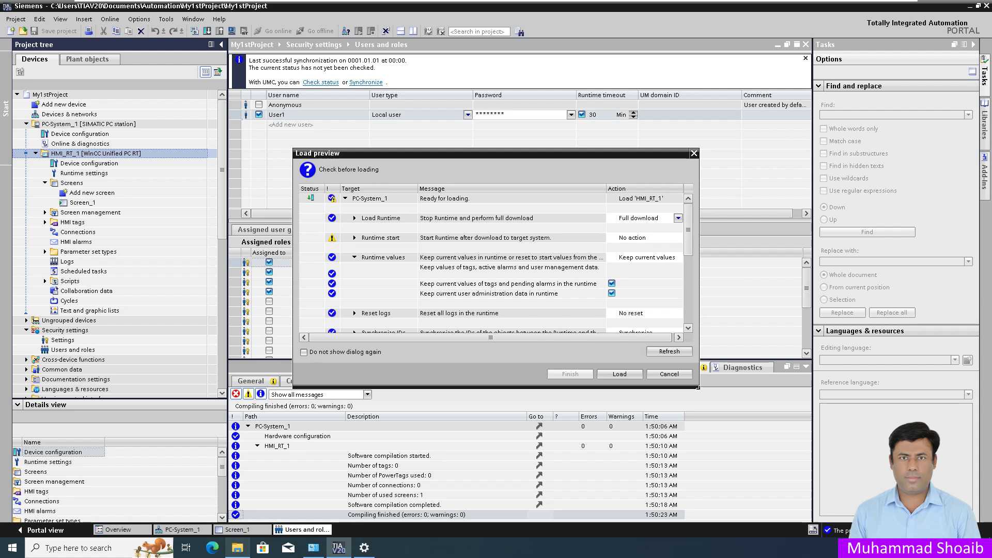
left_click(612, 293)
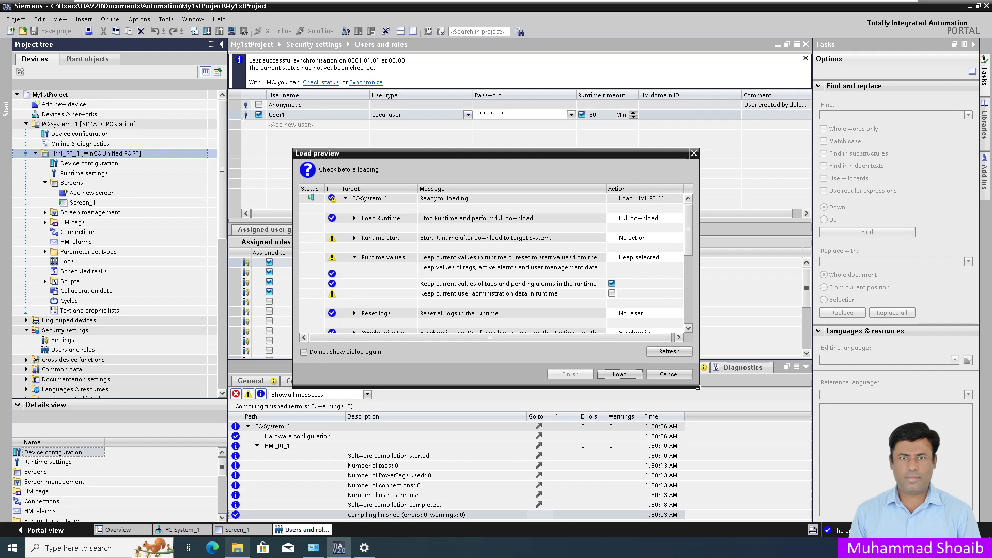
key("Return")
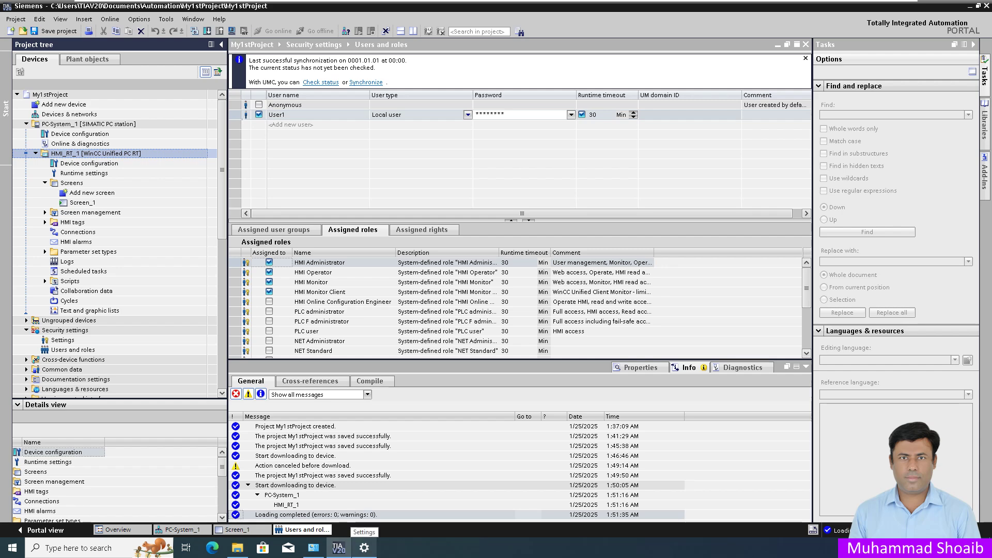
Minimize TIA Portal to show the desktop and select the SIMATIC Runtime Manager shortcut
key("super+d")
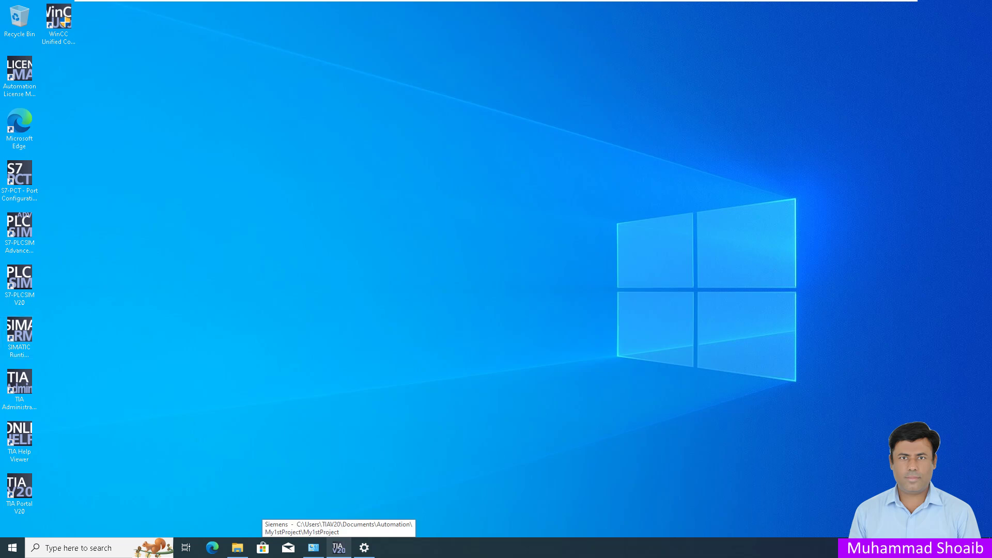
left_click(19, 336)
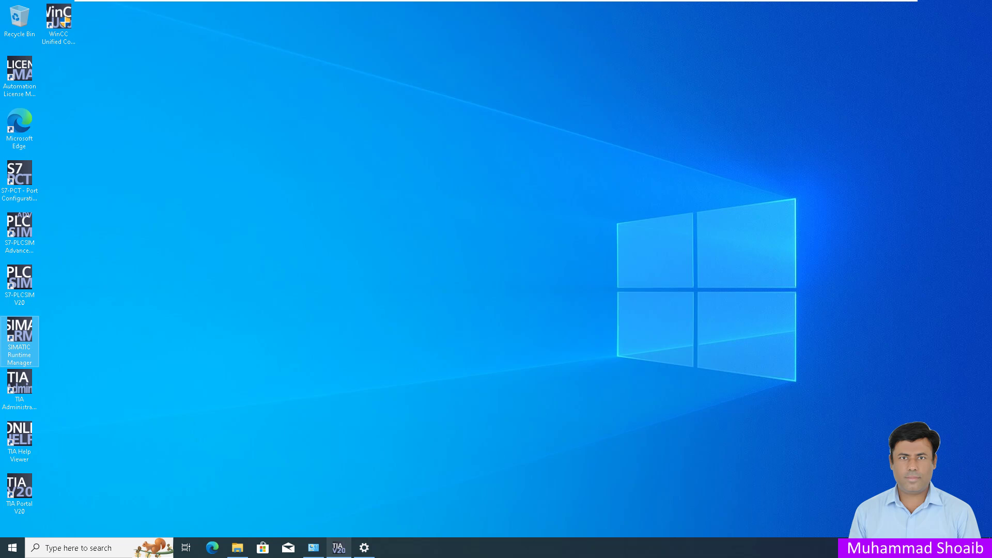
Launch Runtime Manager, close its settings unchanged, and start My1stProject so it runs
key("Return")
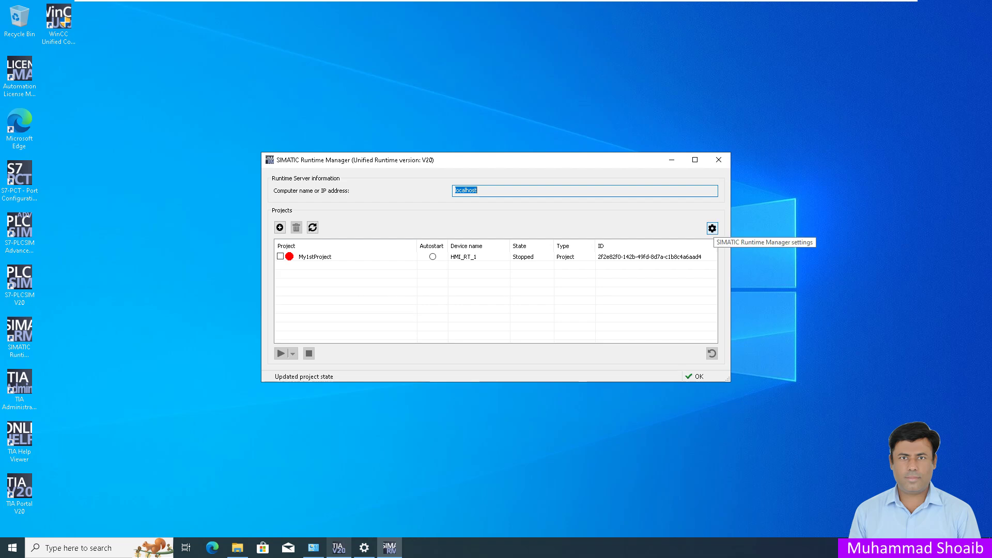
left_click(712, 227)
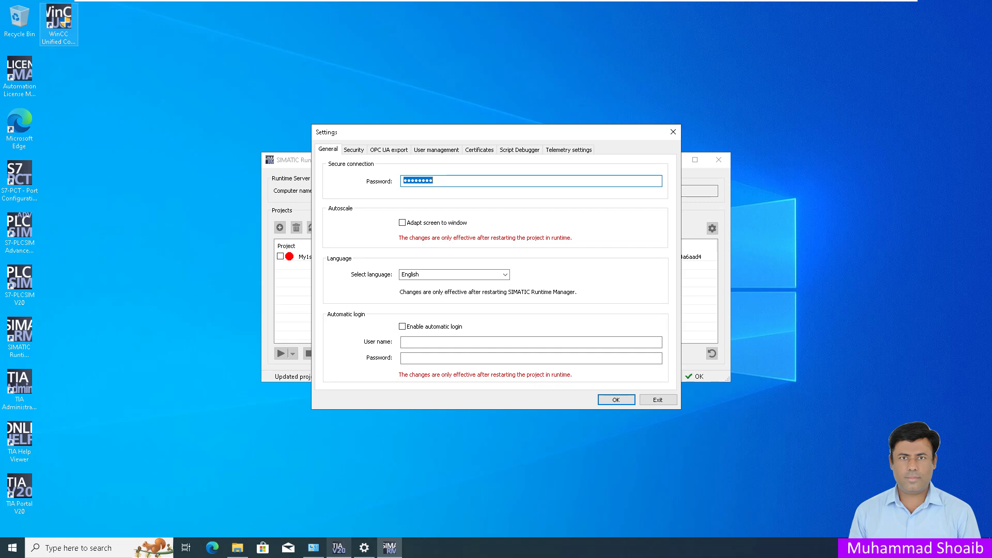
left_click(59, 21)
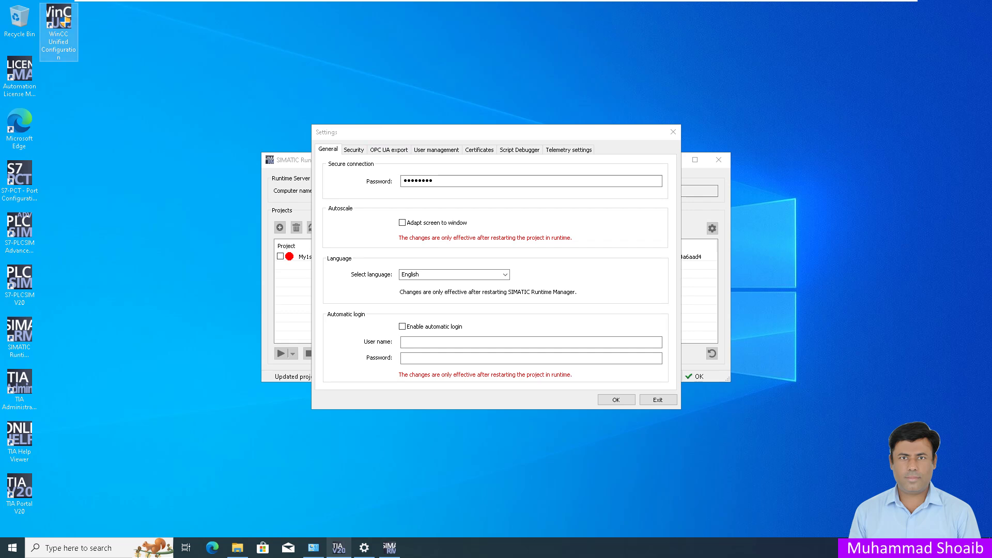
left_click(673, 132)
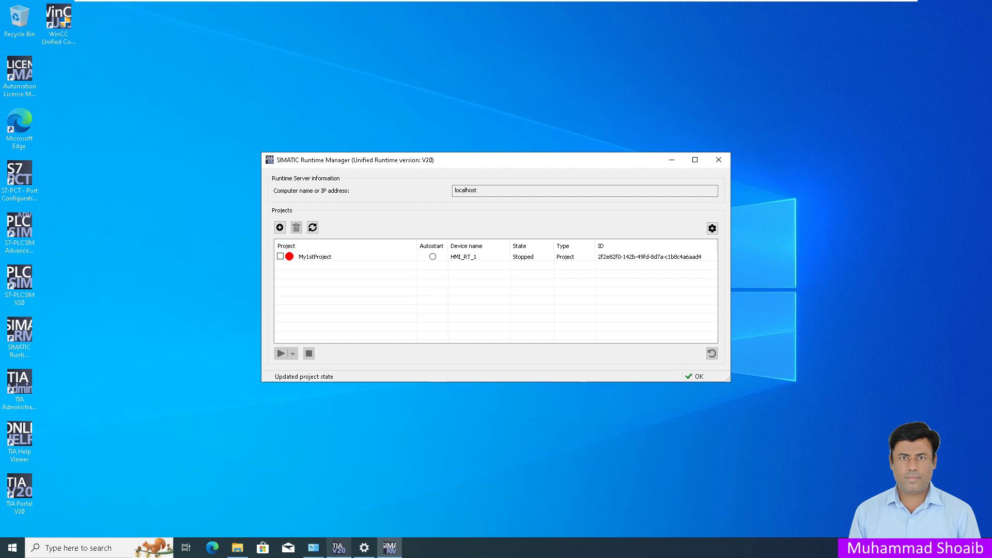
left_click(280, 257)
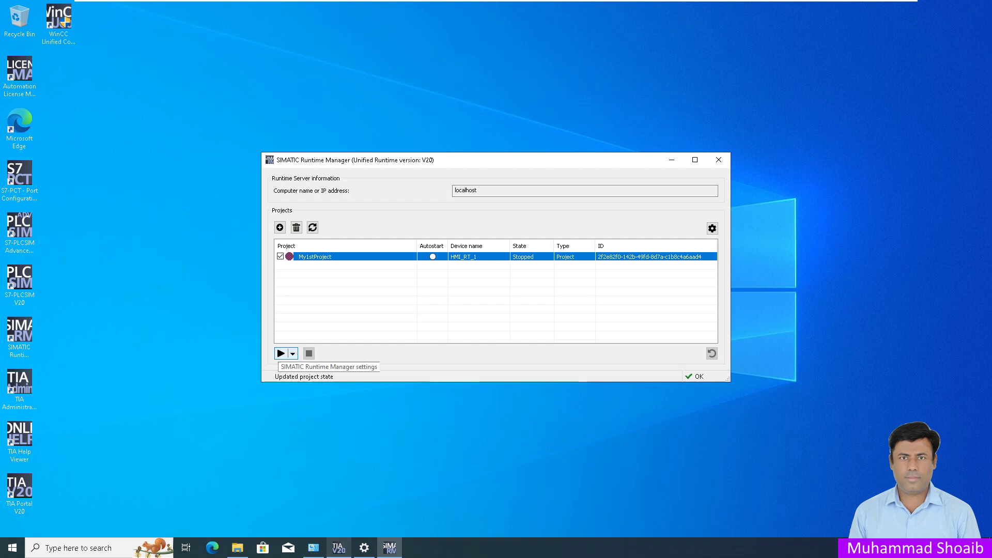
left_click(281, 353)
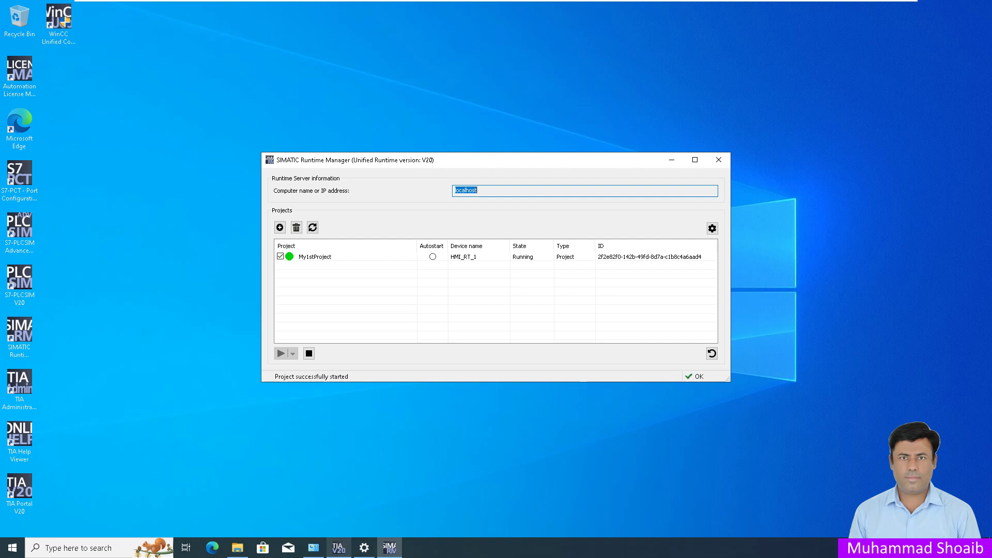
Open Edge and go to DESKTOP-LPP9CBP to reach the WinCC Unified start page
left_click(211, 547)
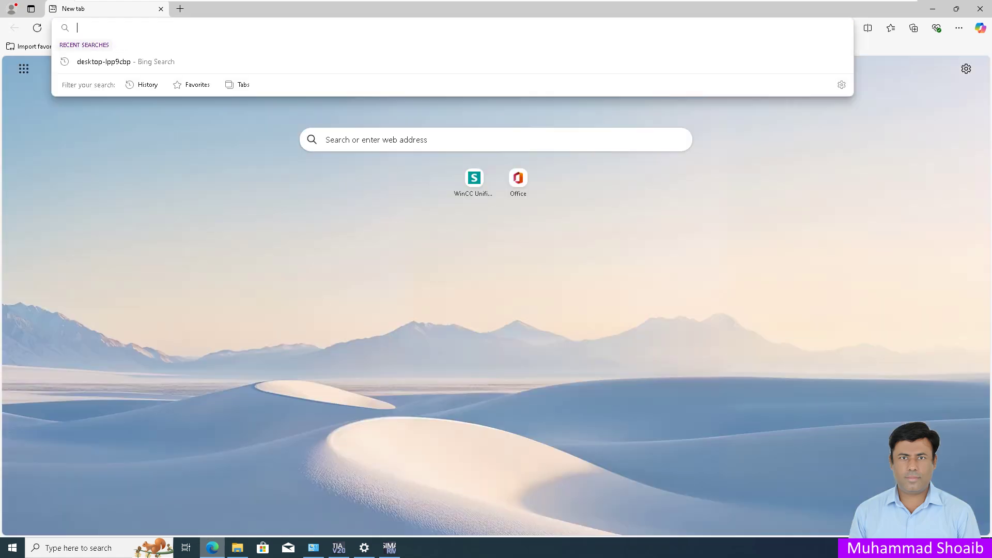
key("ctrl+v")
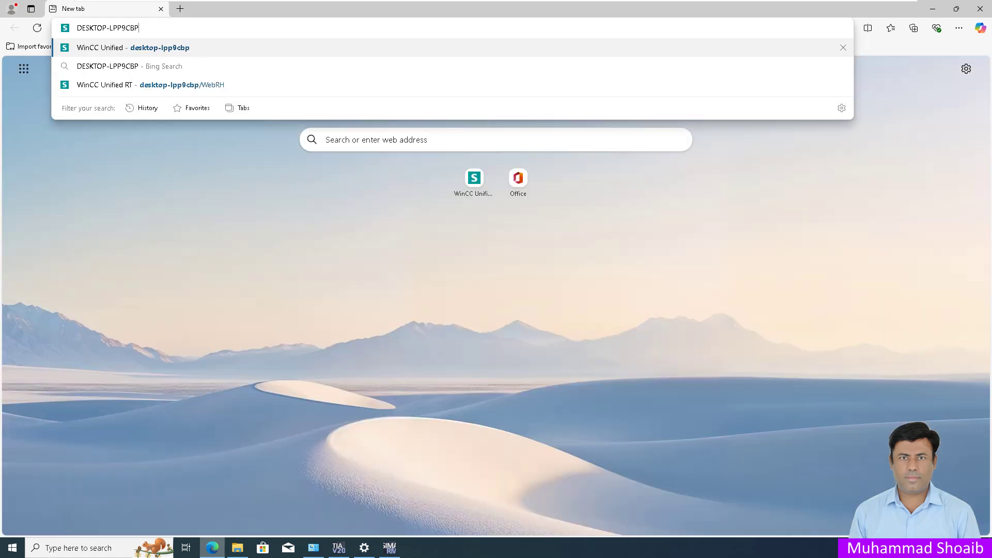
key("Return")
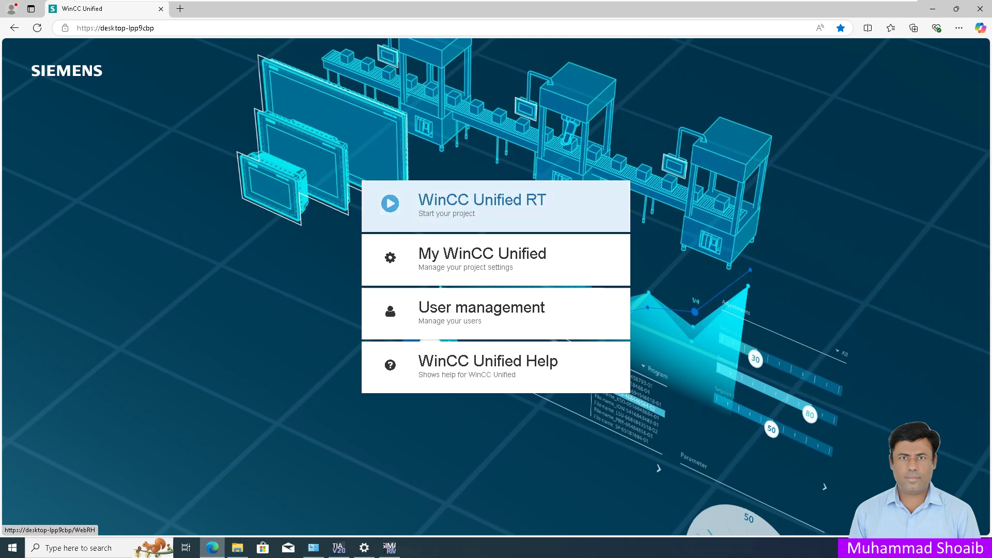
Open WinCC Unified RT and sign in as User1 with the account password
left_click(480, 205)
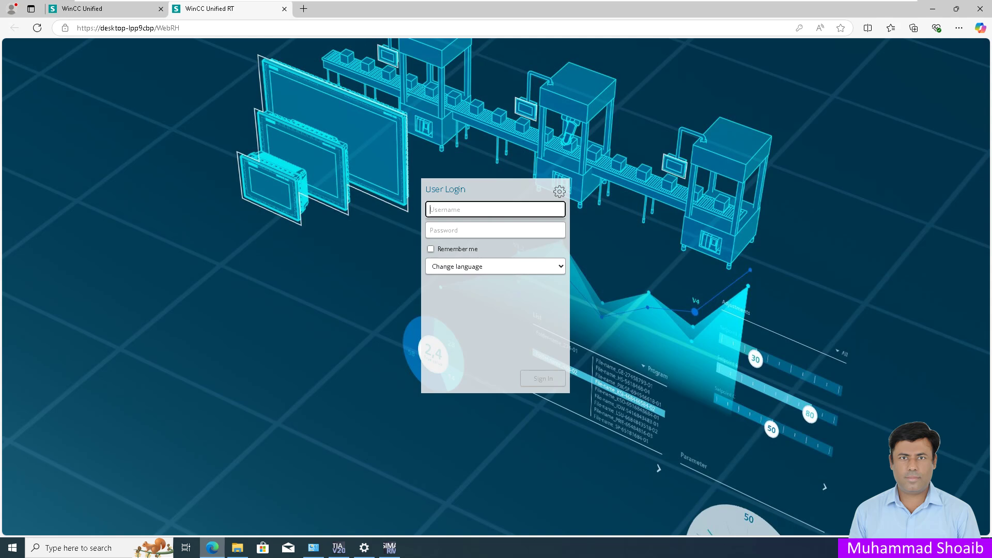
type("User1")
key("Tab")
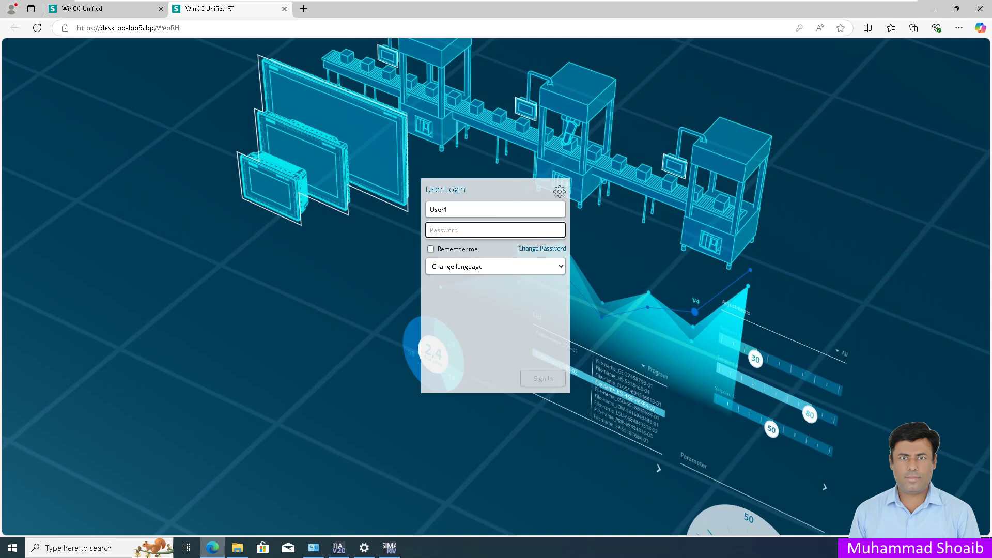
type("1")
key("BackSpace")
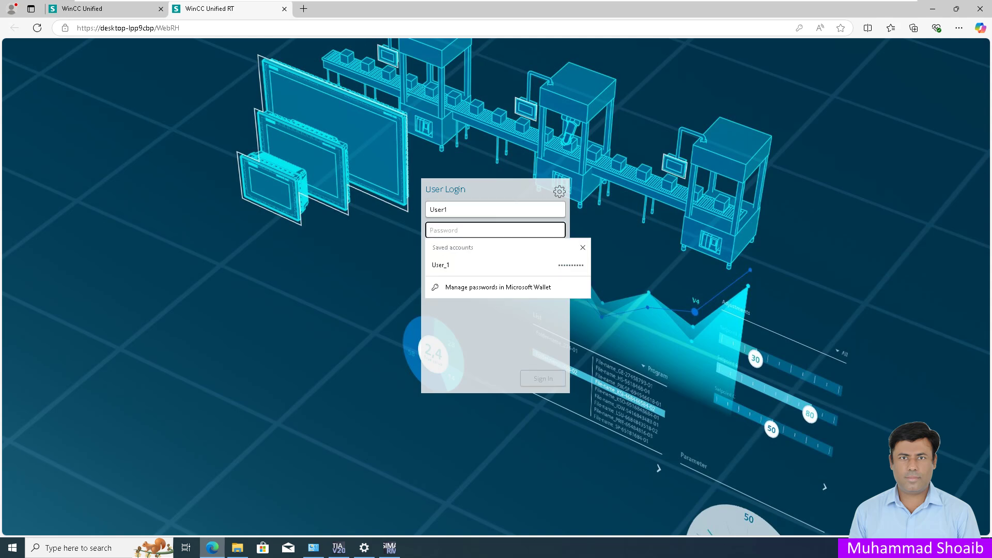
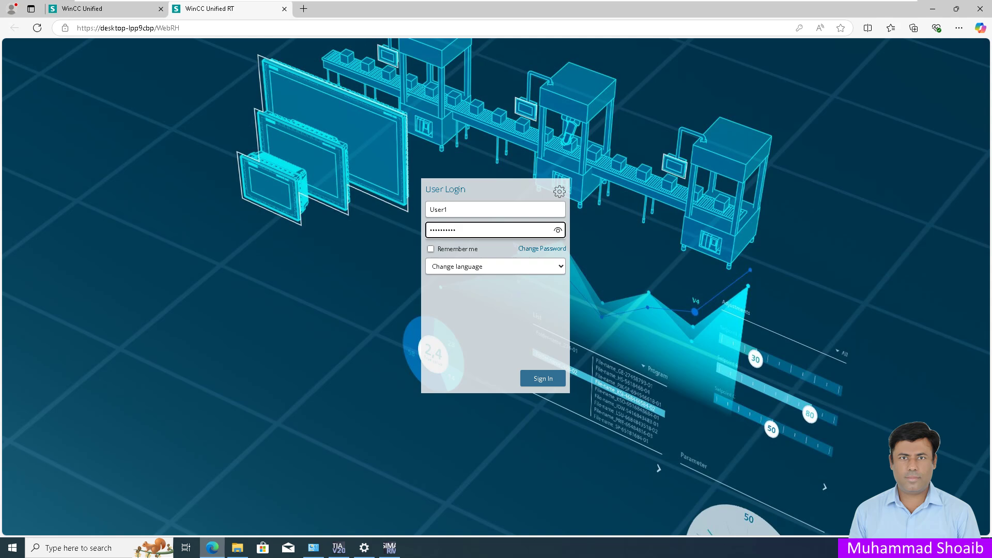
key("Return")
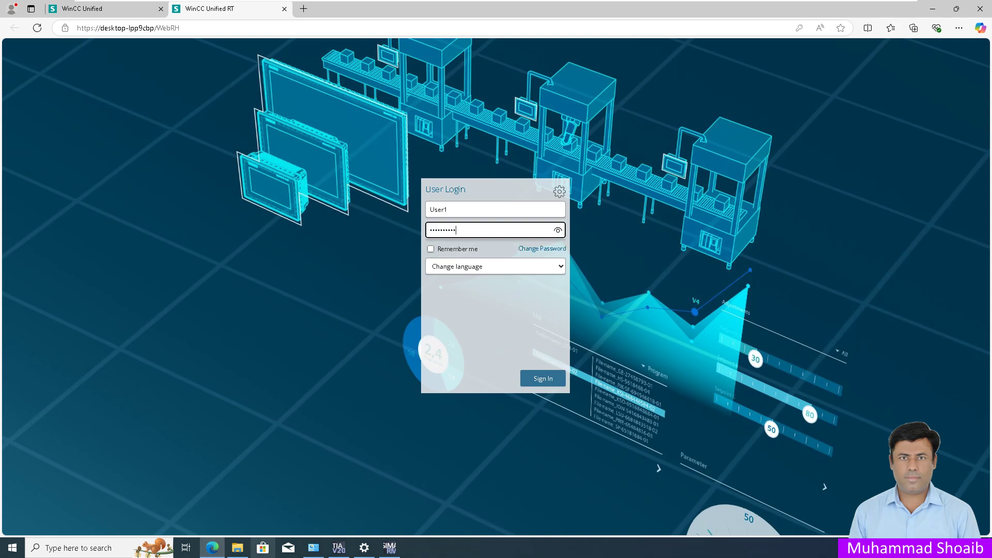
key("Return")
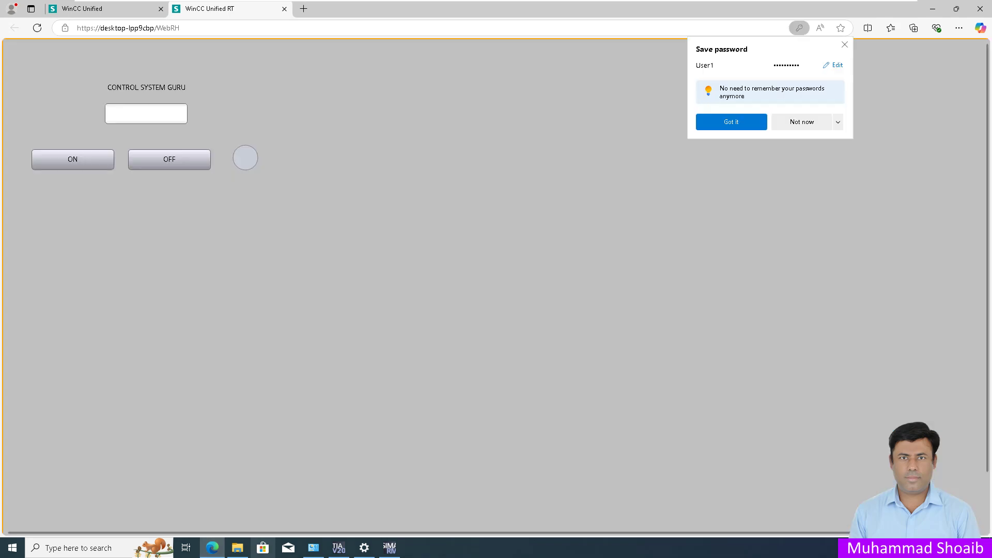
Decline Edge's save-password offer, then test the lamp with the ON and OFF buttons
left_click(801, 121)
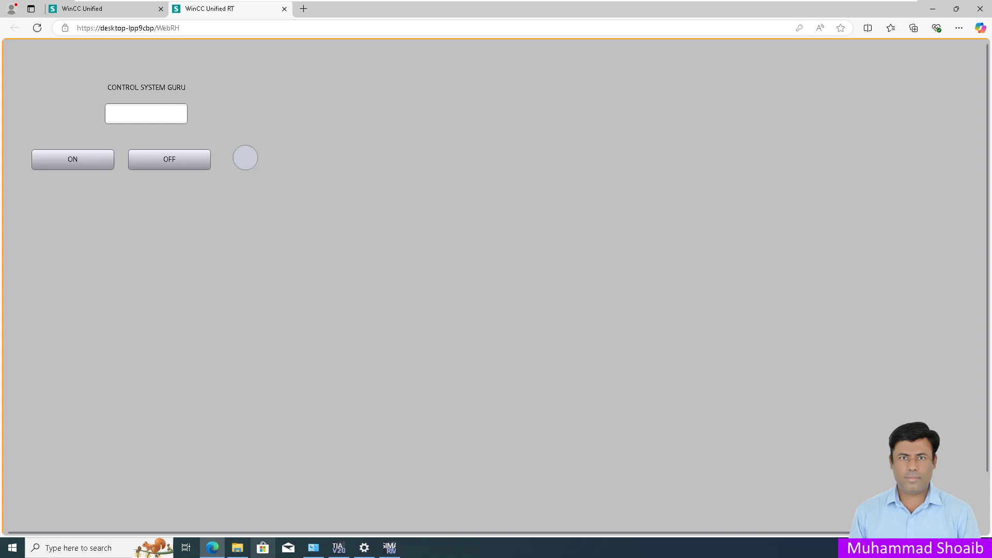
left_click(72, 159)
left_click(72, 159)
left_click(169, 159)
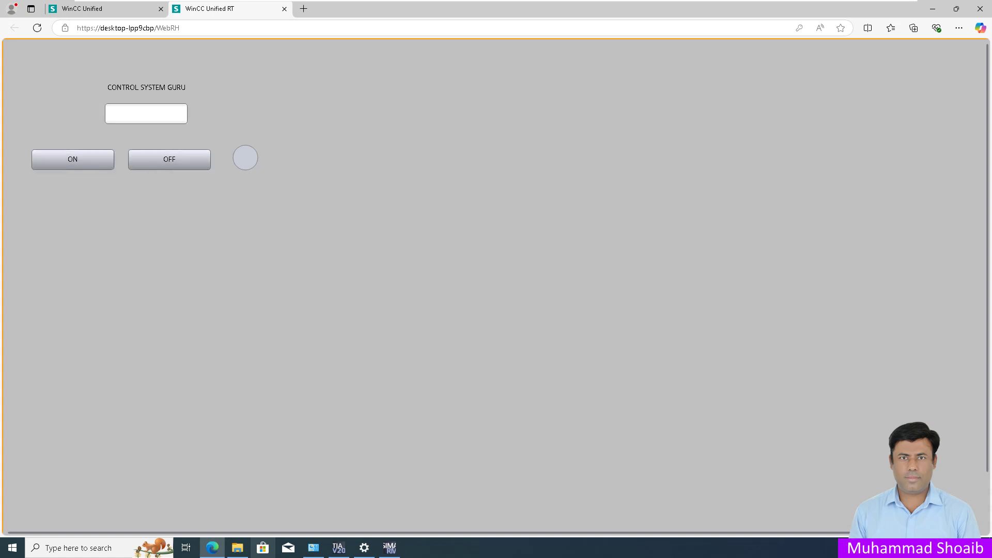